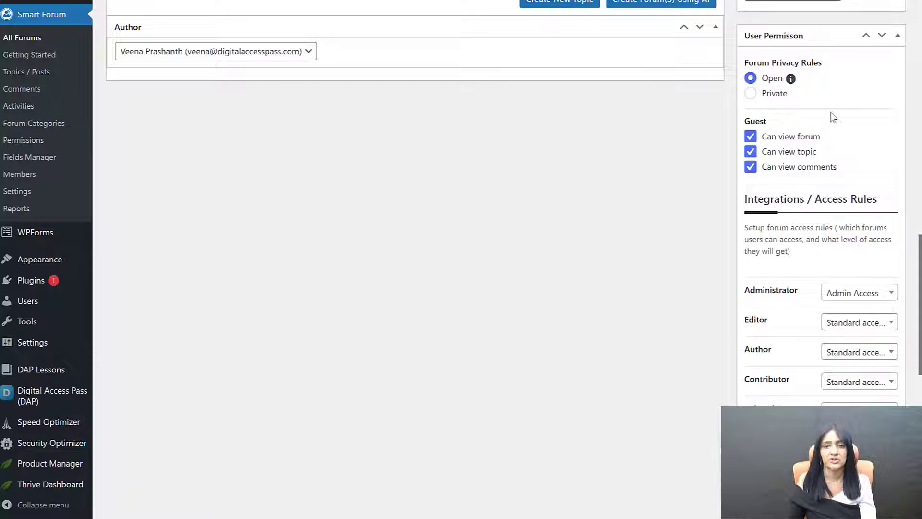
Scroll through the forum settings and the Testimonial and Ask Questions posts
{"action": "scroll", "coordinate": [829, 290], "scroll_direction": "down", "scroll_amount": 5}
{"action": "scroll", "coordinate": [801, 320], "scroll_direction": "down", "scroll_amount": 1}
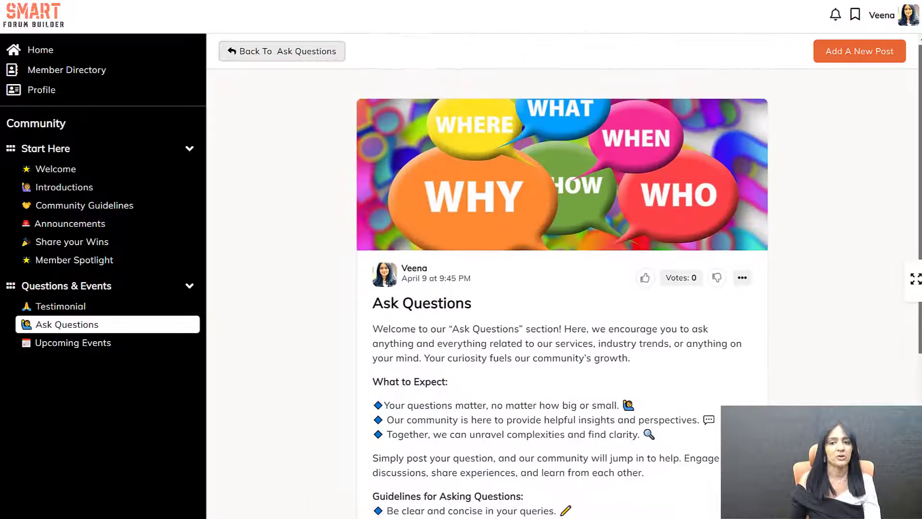
{"action": "scroll", "coordinate": [910, 120], "scroll_direction": "down", "scroll_amount": 3}
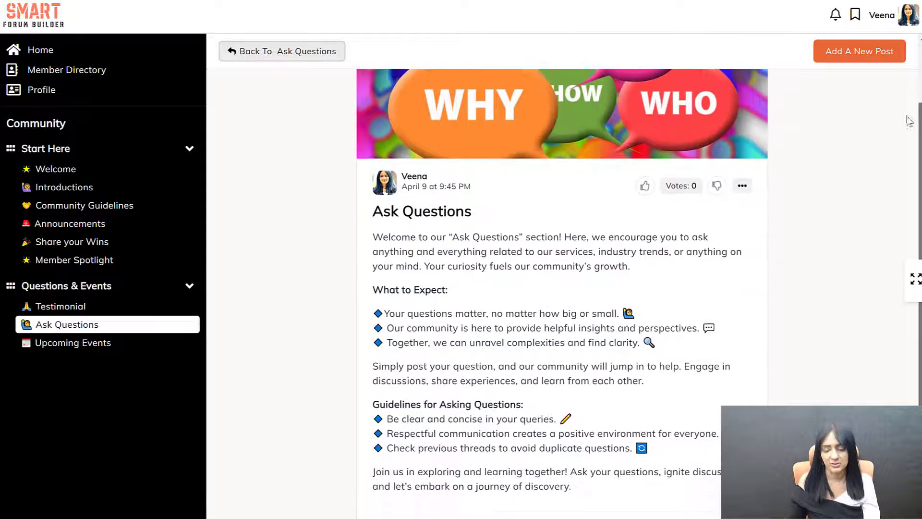
{"action": "scroll", "coordinate": [907, 159], "scroll_direction": "down", "scroll_amount": 2}
{"action": "scroll", "coordinate": [907, 158], "scroll_direction": "up", "scroll_amount": 4}
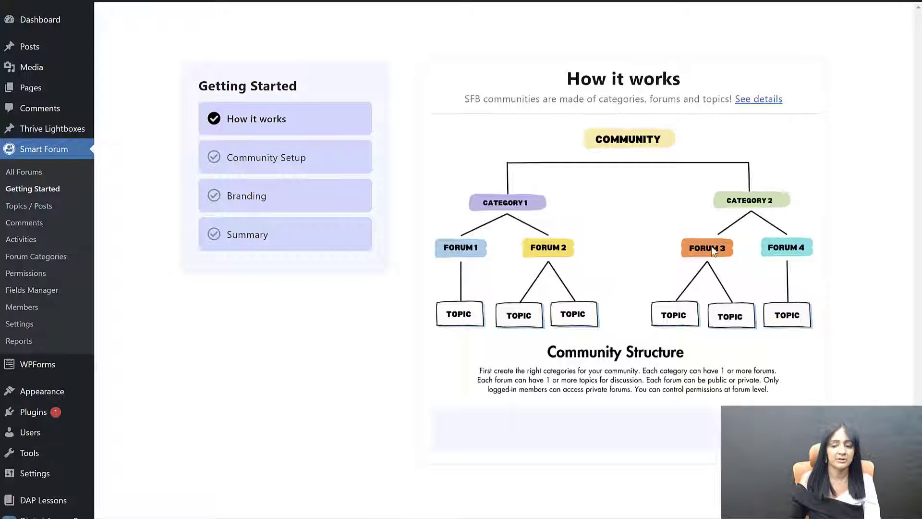
Advance to Community Setup and check the community slug 'community'
{"action": "left_click", "coordinate": [675, 418]}
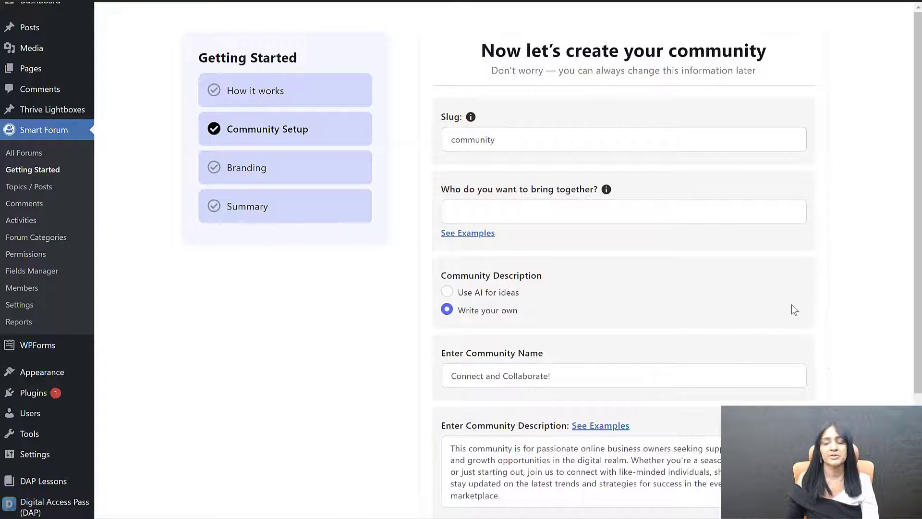
{"action": "left_click", "coordinate": [446, 122]}
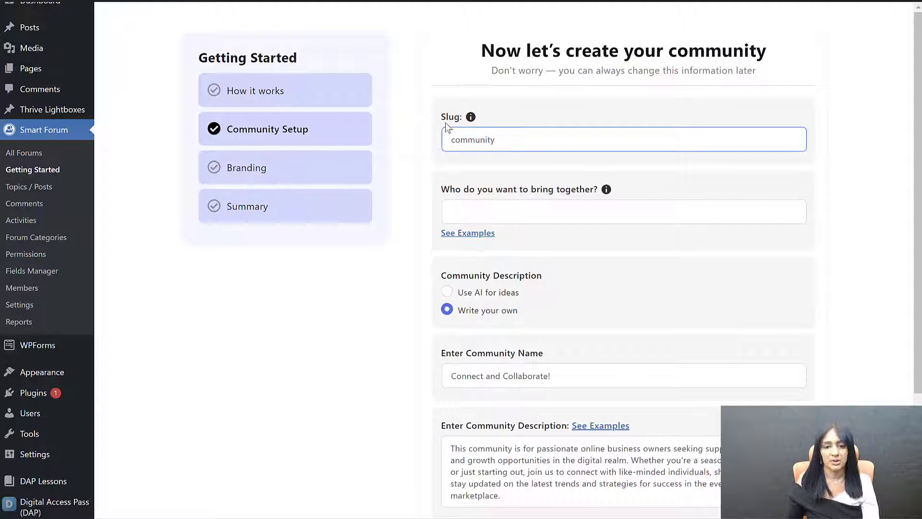
{"action": "left_click", "coordinate": [303, 315]}
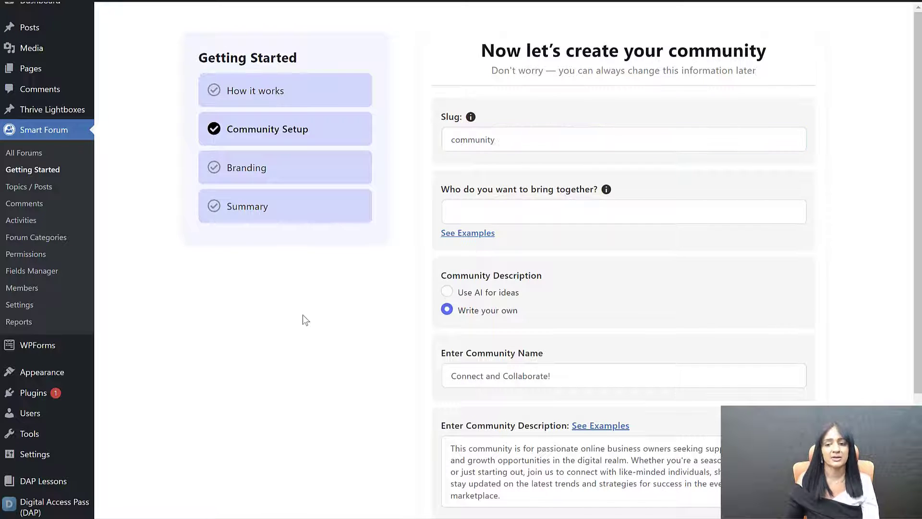
{"action": "left_click", "coordinate": [462, 141]}
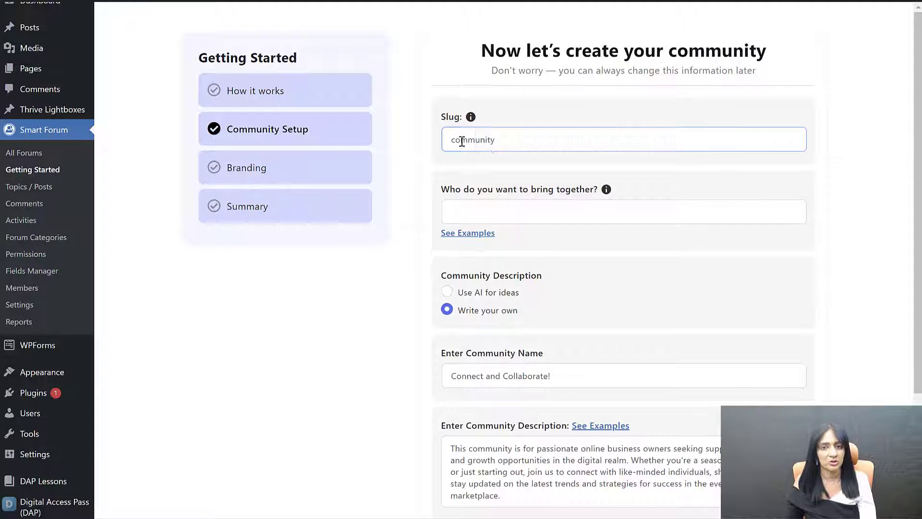
{"action": "left_click", "coordinate": [494, 154]}
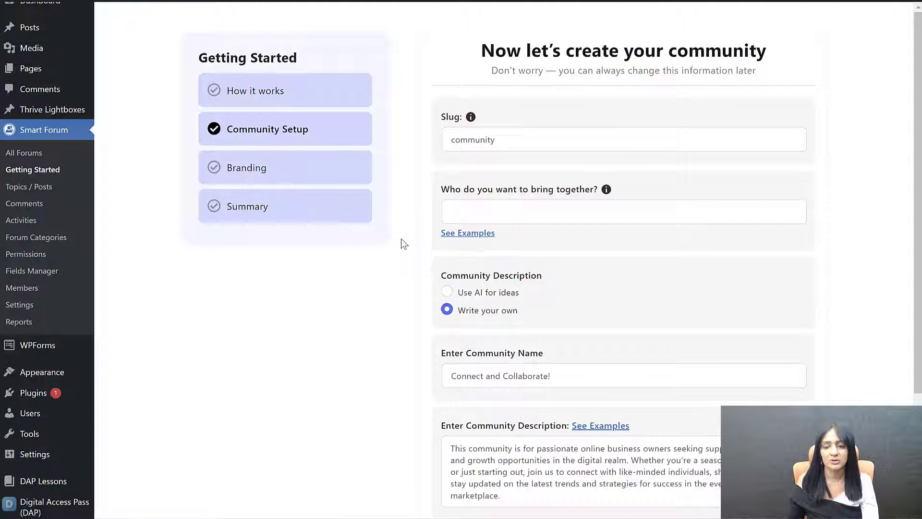
Set the audience to 'Online Business Owners' from the suggested audiences
{"action": "left_click", "coordinate": [548, 200]}
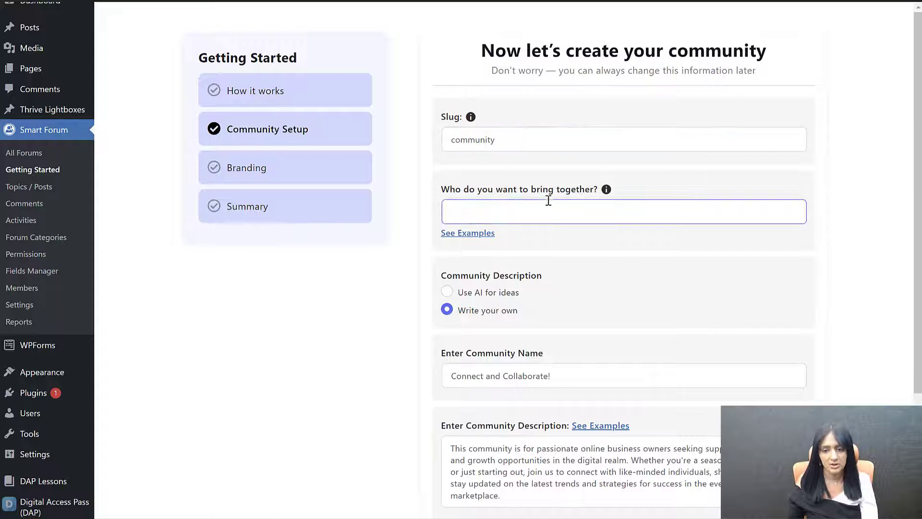
{"action": "left_click", "coordinate": [434, 245]}
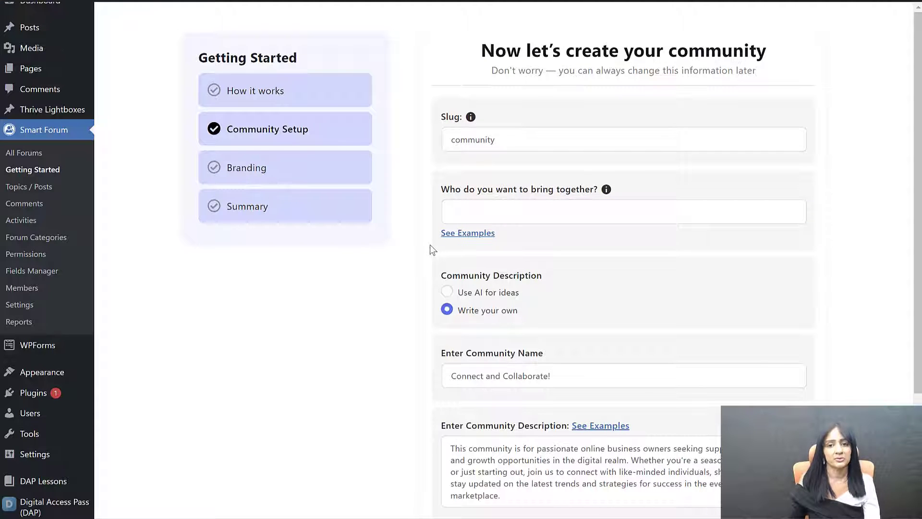
{"action": "left_click", "coordinate": [510, 212]}
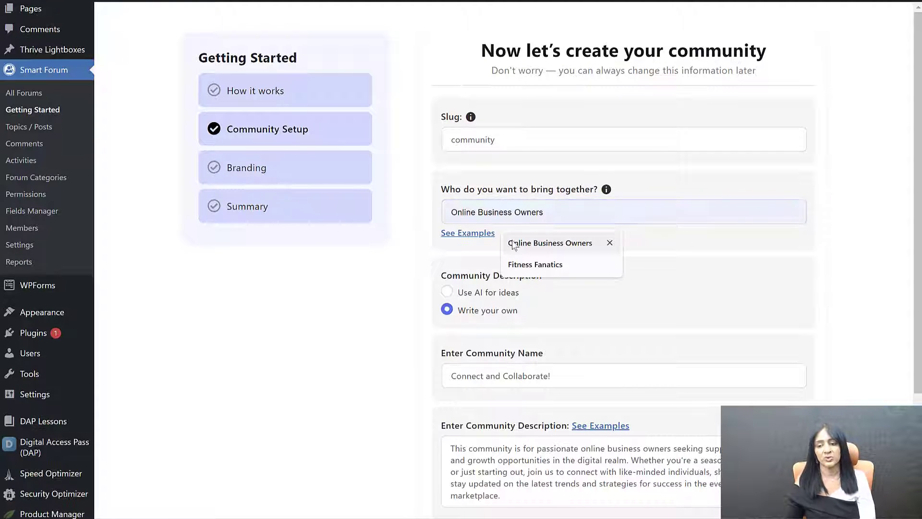
{"action": "left_click", "coordinate": [514, 243]}
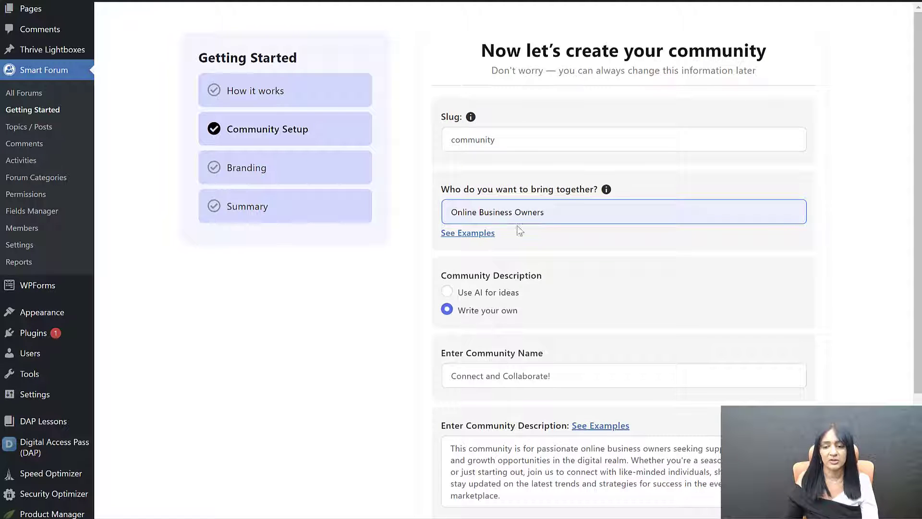
{"action": "left_click", "coordinate": [483, 262]}
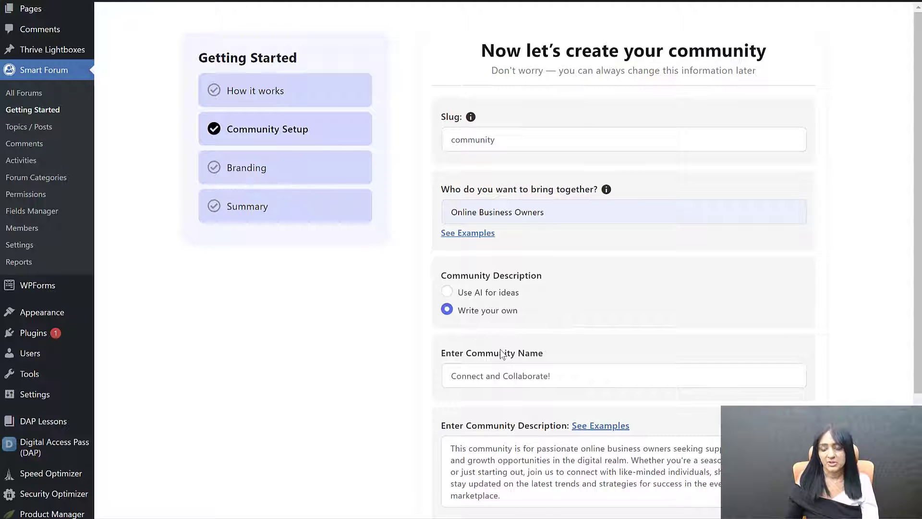
Switch the community description option to 'Use AI for ideas'
{"action": "scroll", "coordinate": [500, 350], "scroll_direction": "down", "scroll_amount": 1}
{"action": "scroll", "coordinate": [514, 325], "scroll_direction": "down", "scroll_amount": 1}
{"action": "left_click", "coordinate": [515, 325]}
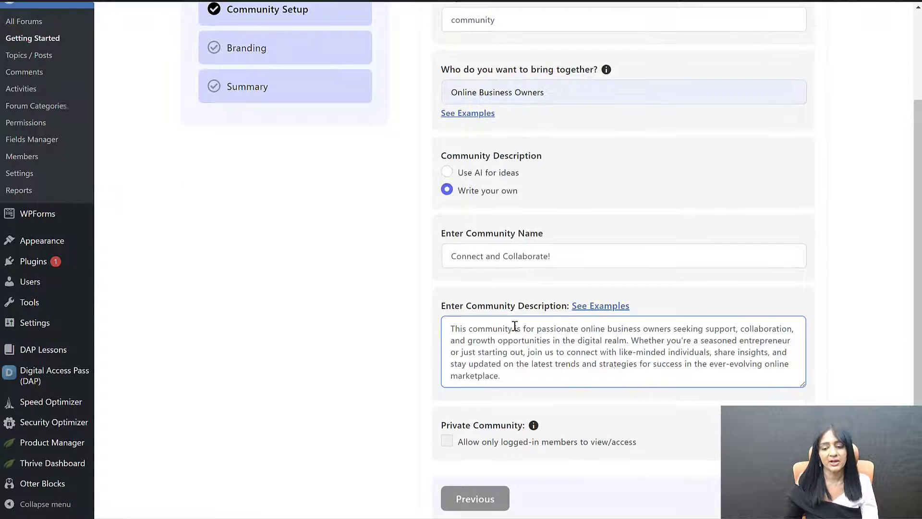
{"action": "left_click", "coordinate": [555, 264]}
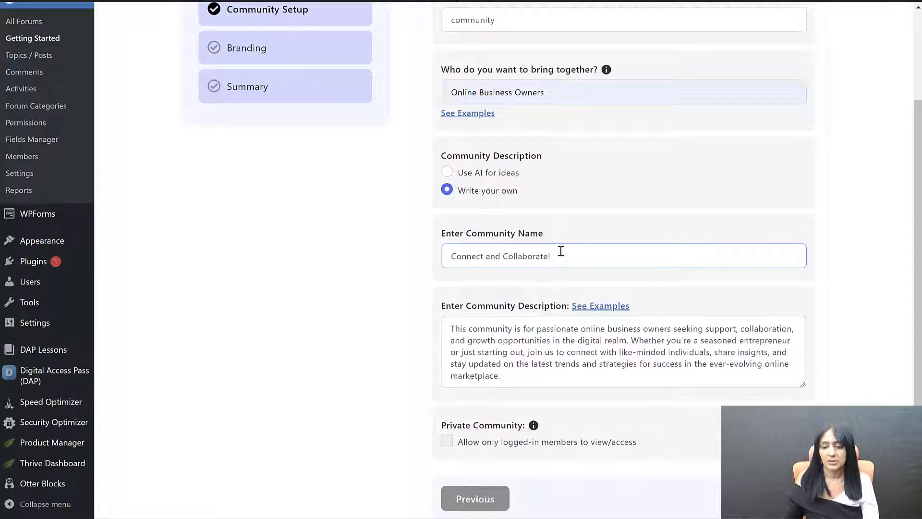
{"action": "left_click", "coordinate": [521, 234]}
{"action": "left_click", "coordinate": [559, 302]}
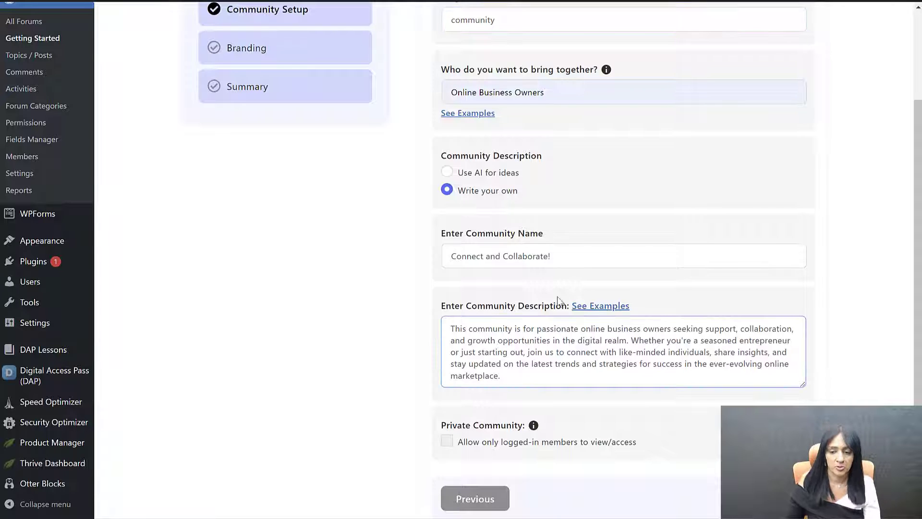
{"action": "left_click", "coordinate": [537, 280]}
{"action": "left_click", "coordinate": [448, 174]}
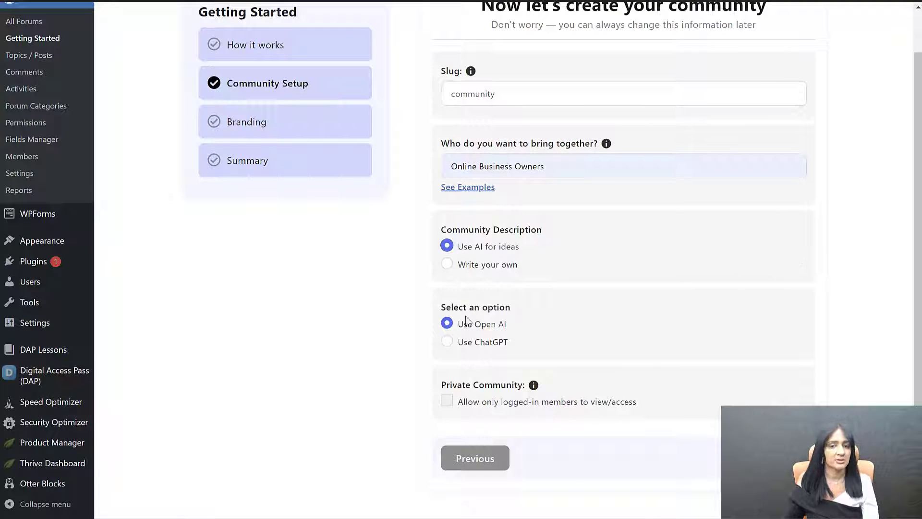
Choose 'Use ChatGPT' as the AI source and continue to the ChatGPT Prompt page
{"action": "left_click", "coordinate": [446, 342]}
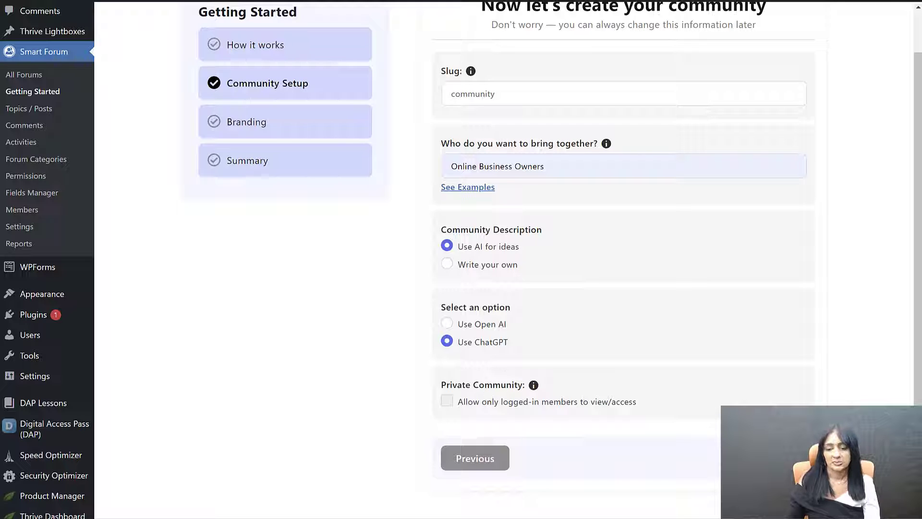
{"action": "left_click", "coordinate": [780, 458]}
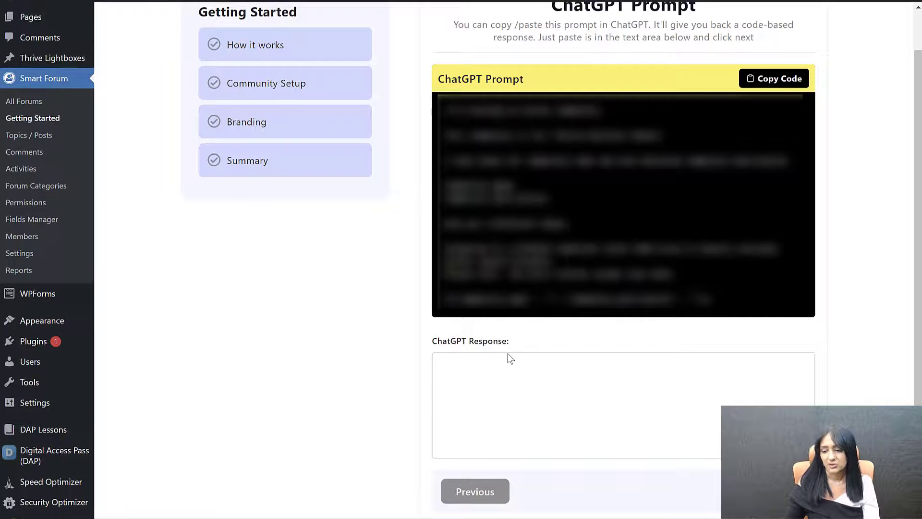
Copy the setup prompt into ChatGPT and copy its JSON code reply
{"action": "left_click", "coordinate": [783, 78]}
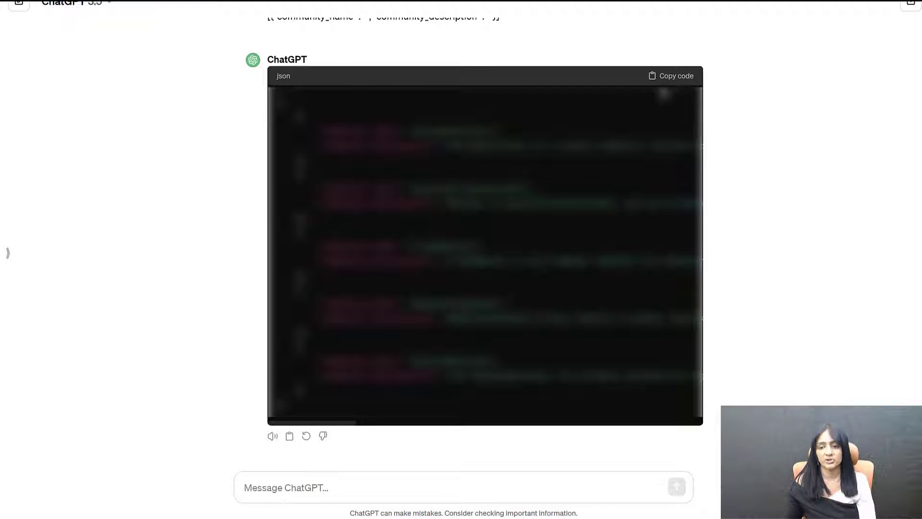
{"action": "left_click", "coordinate": [678, 80]}
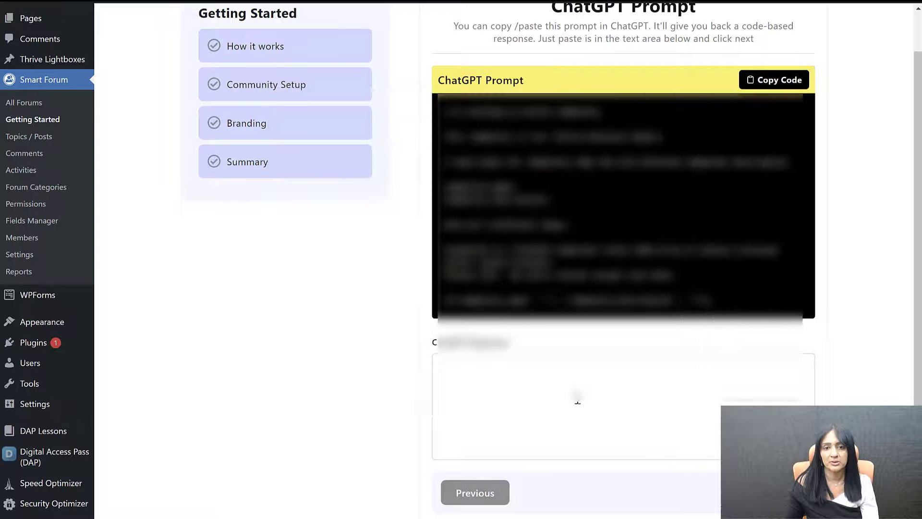
Paste ChatGPT's JSON reply into the response box and submit it
{"action": "left_click", "coordinate": [577, 397]}
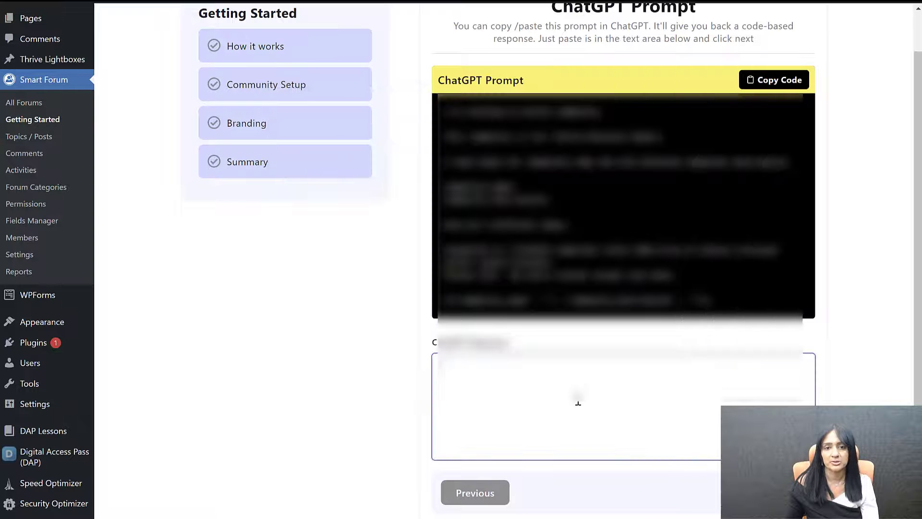
{"action": "key", "text": "ctrl+v"}
{"action": "left_click", "coordinate": [783, 493]}
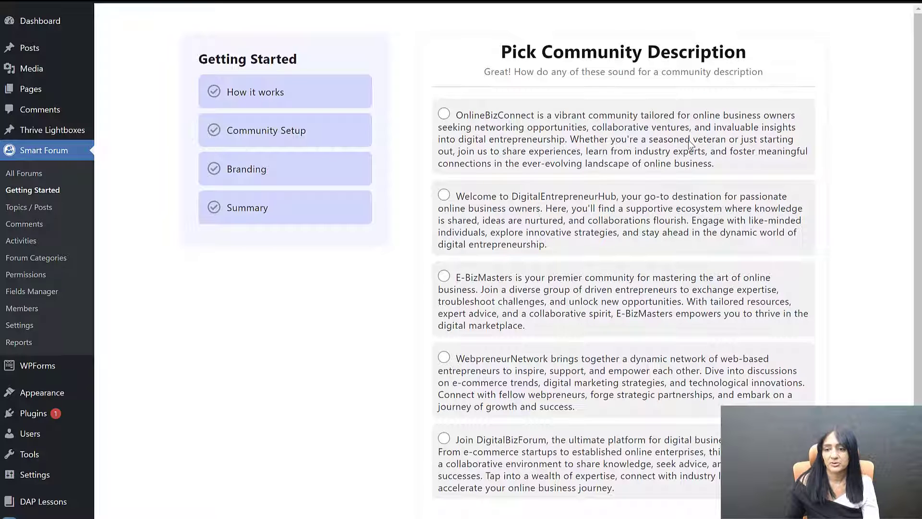
Choose the OnlineBizConnect community description
{"action": "scroll", "coordinate": [550, 240], "scroll_direction": "down", "scroll_amount": 1}
{"action": "scroll", "coordinate": [553, 241], "scroll_direction": "up", "scroll_amount": 1}
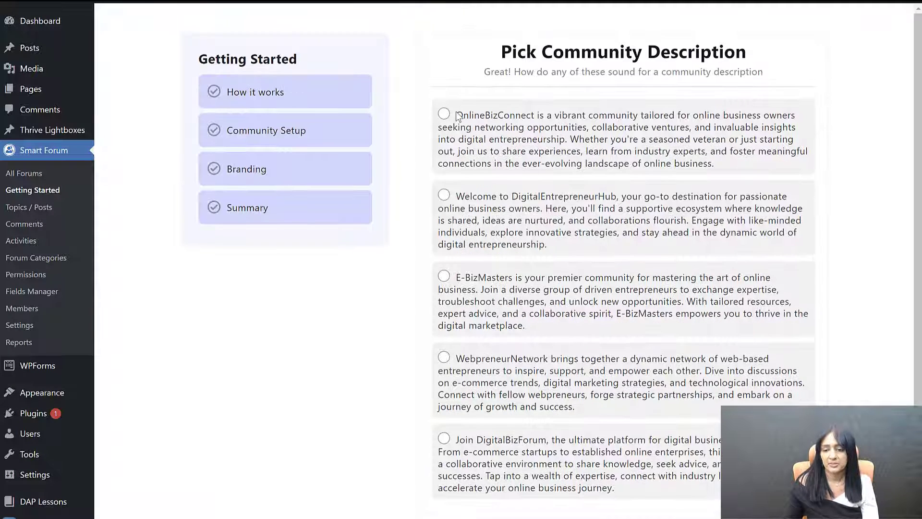
{"action": "left_click_drag", "start_coordinate": [457, 115], "coordinate": [531, 115]}
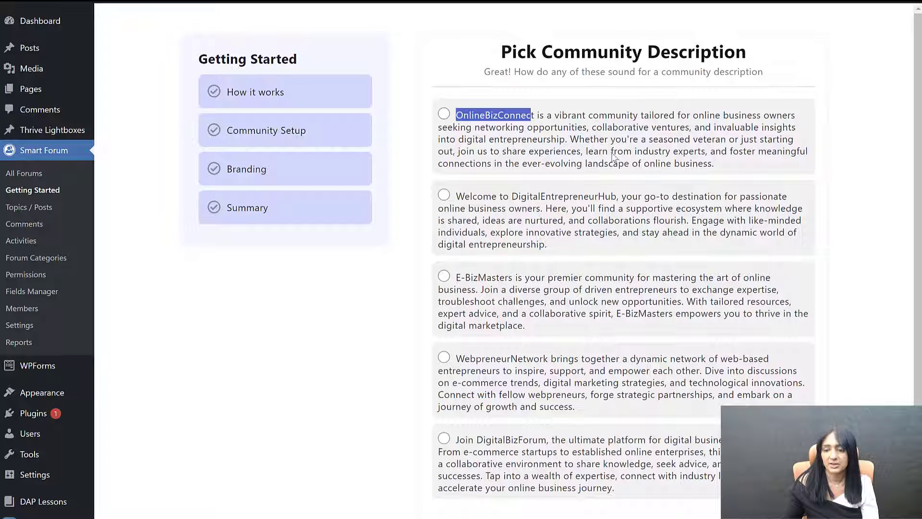
{"action": "left_click", "coordinate": [384, 428]}
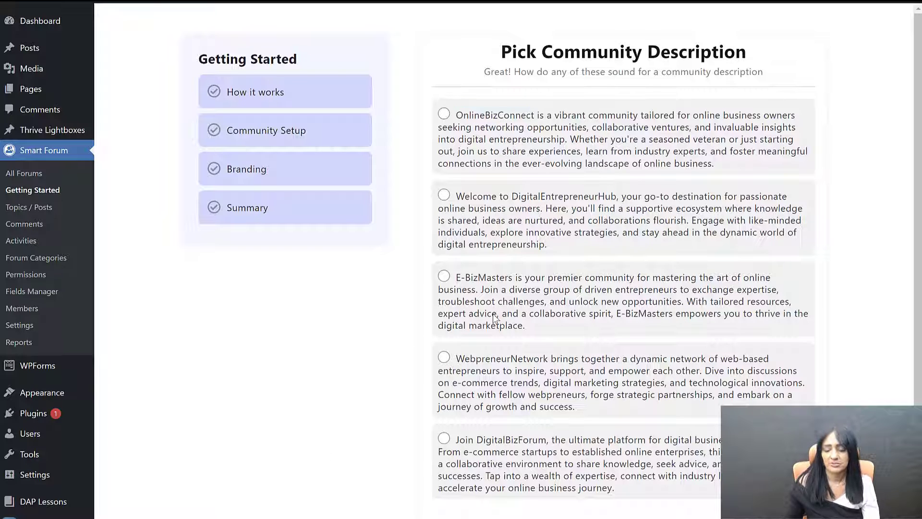
{"action": "left_click", "coordinate": [444, 115]}
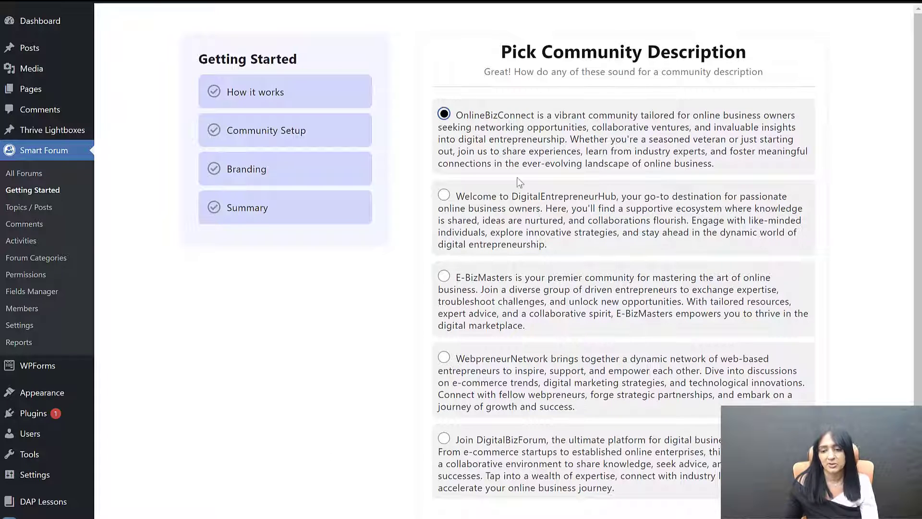
Choose OnlineBizConnect as the community title and continue to Branding
{"action": "scroll", "coordinate": [658, 333], "scroll_direction": "down", "scroll_amount": 2}
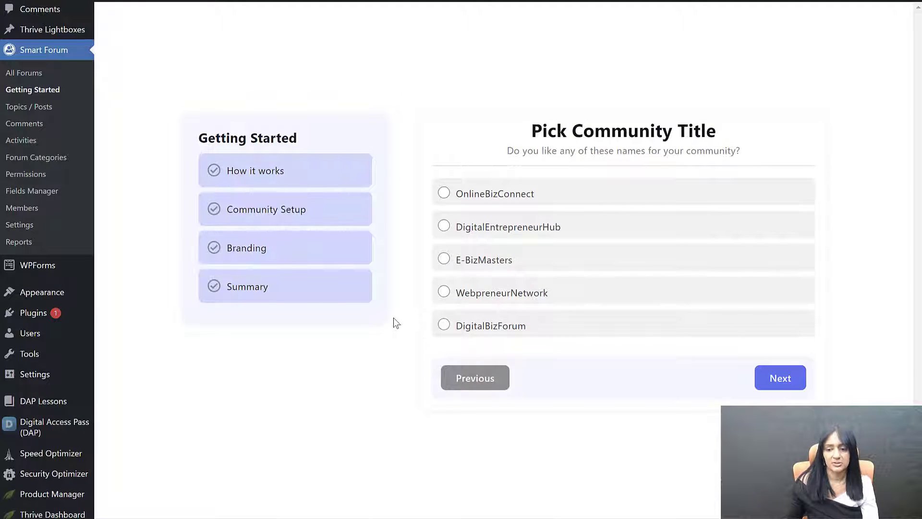
{"action": "left_click", "coordinate": [444, 193]}
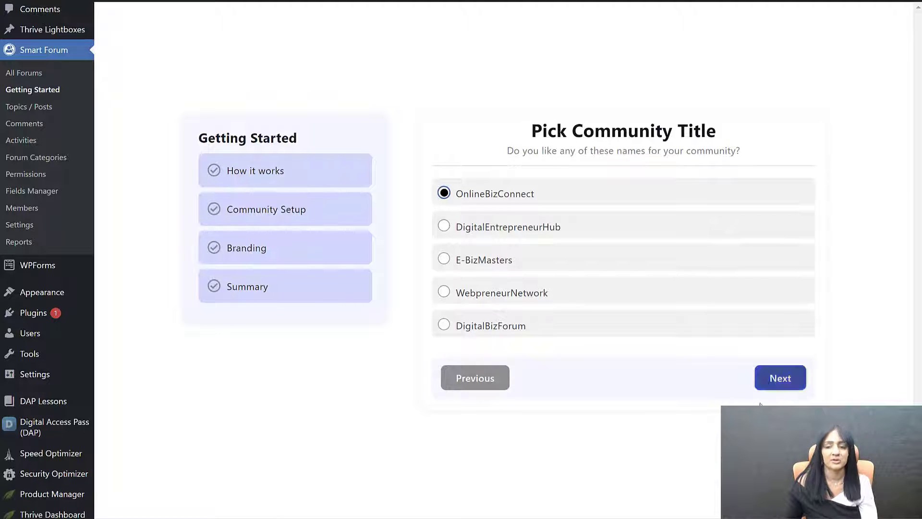
{"action": "left_click", "coordinate": [778, 378]}
{"action": "scroll", "coordinate": [889, 264], "scroll_direction": "down", "scroll_amount": 2}
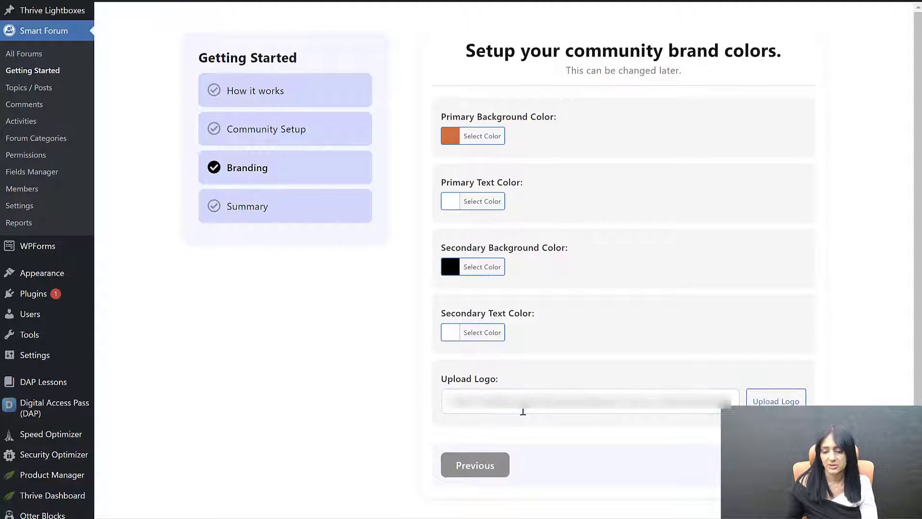
Keep the prefilled brand colours and continue past the Branding step
{"action": "left_click", "coordinate": [776, 401]}
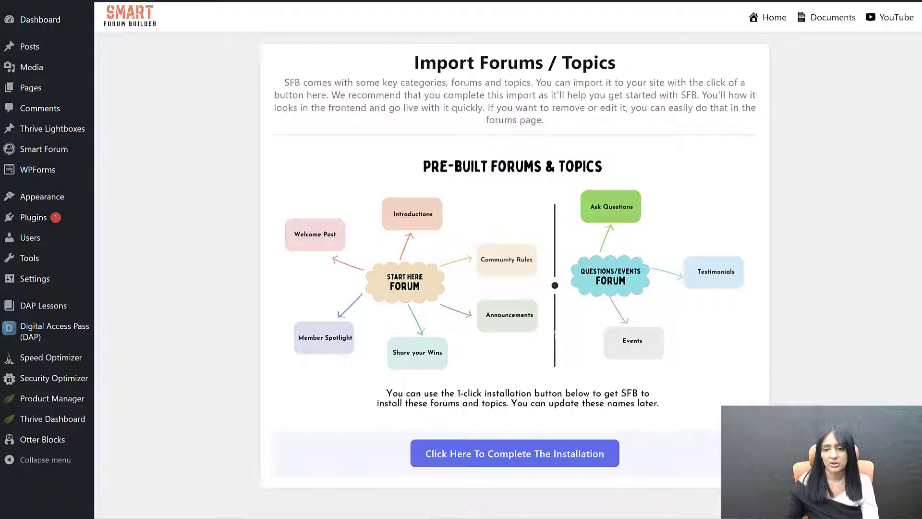
Complete the installation of pre-built forums and topics, then open the Main Community URL in a new tab
{"action": "left_click", "coordinate": [515, 454]}
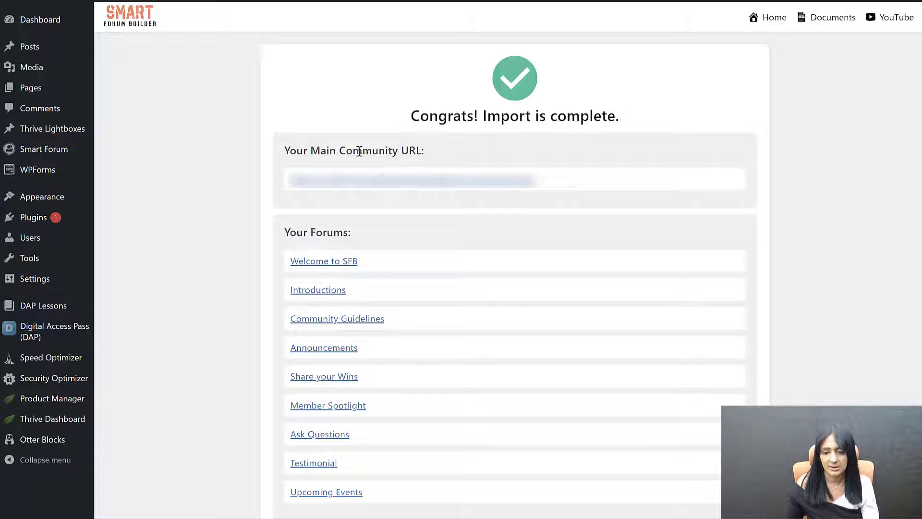
{"action": "right_click", "coordinate": [381, 184]}
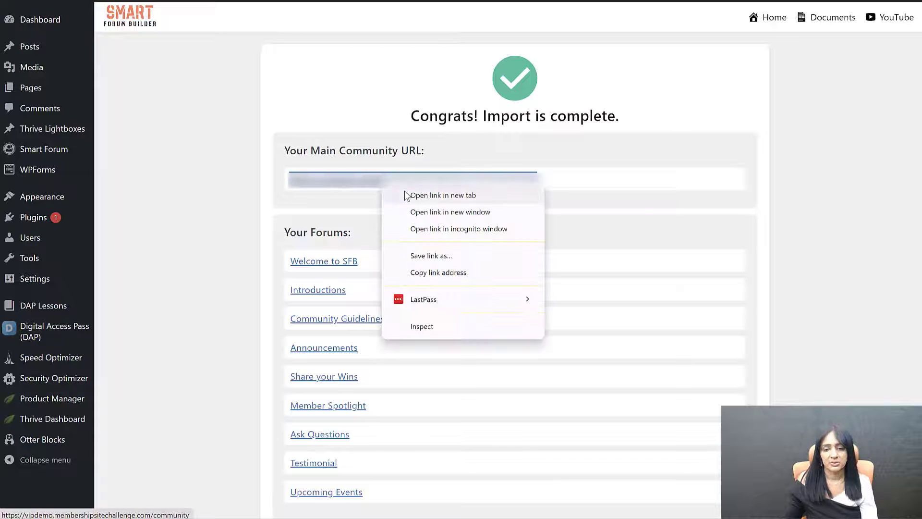
{"action": "left_click", "coordinate": [432, 269]}
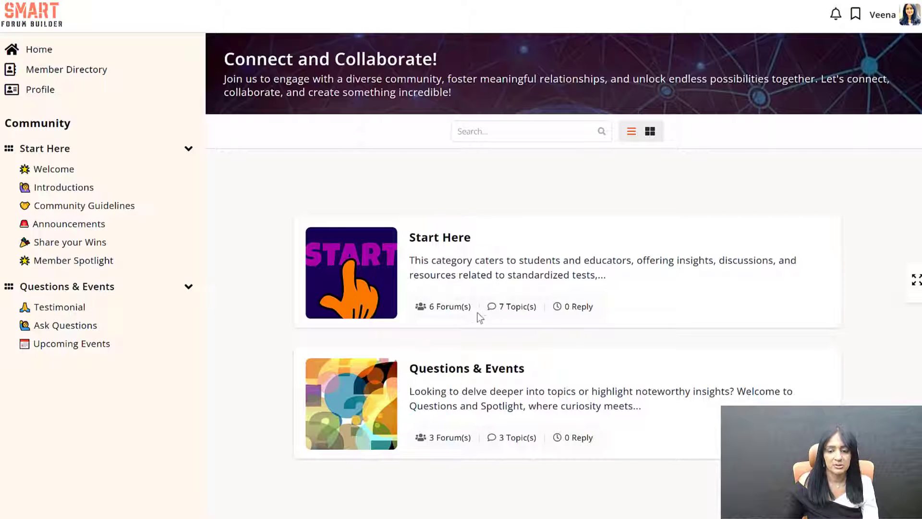
Open the Start Here forums and toggle between list and grid view
{"action": "left_click", "coordinate": [481, 272]}
{"action": "scroll", "coordinate": [912, 204], "scroll_direction": "down", "scroll_amount": 3}
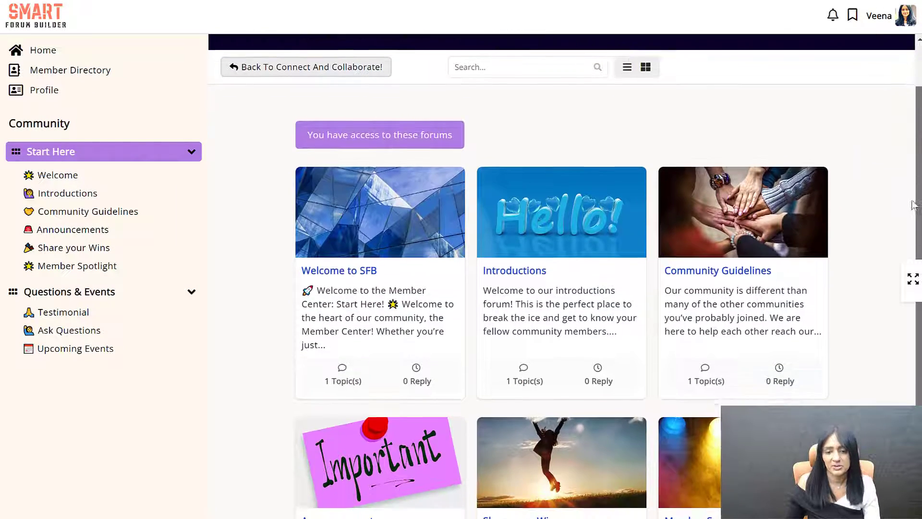
{"action": "scroll", "coordinate": [913, 205], "scroll_direction": "down", "scroll_amount": 3}
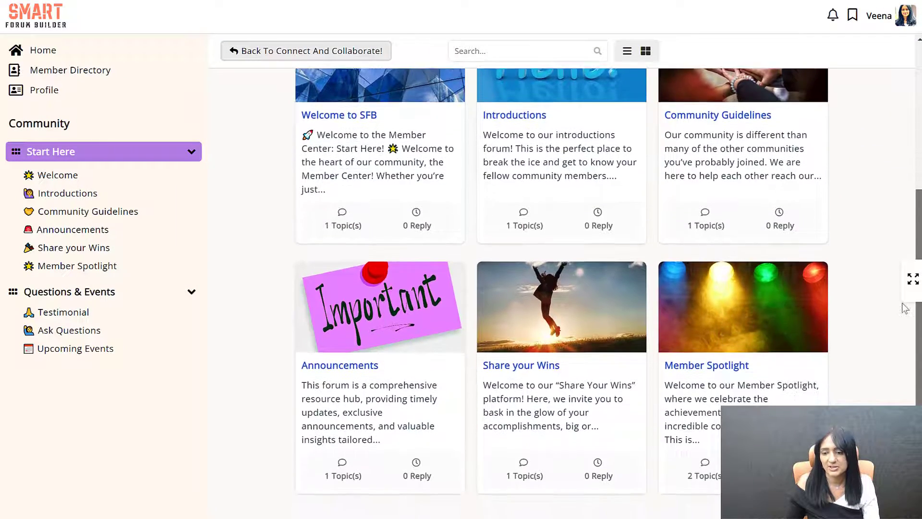
{"action": "scroll", "coordinate": [903, 310], "scroll_direction": "up", "scroll_amount": 5}
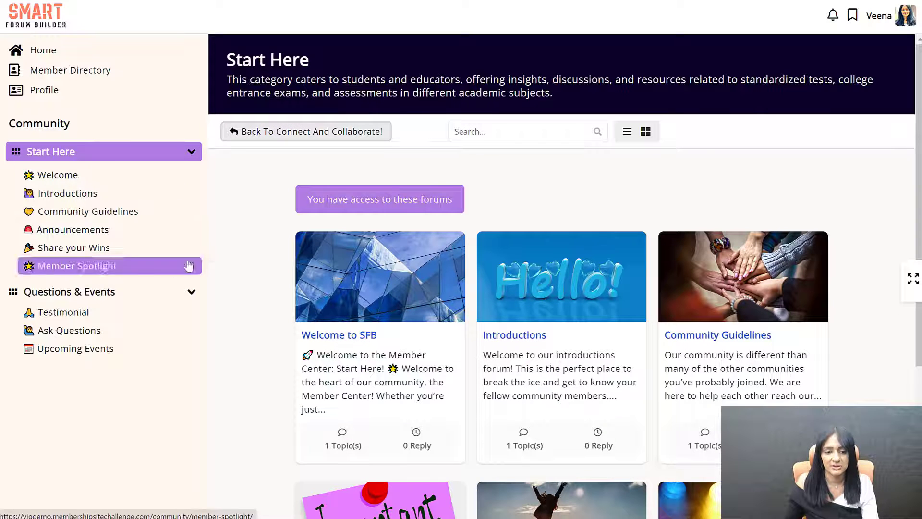
{"action": "left_click", "coordinate": [627, 132]}
{"action": "left_click", "coordinate": [646, 135]}
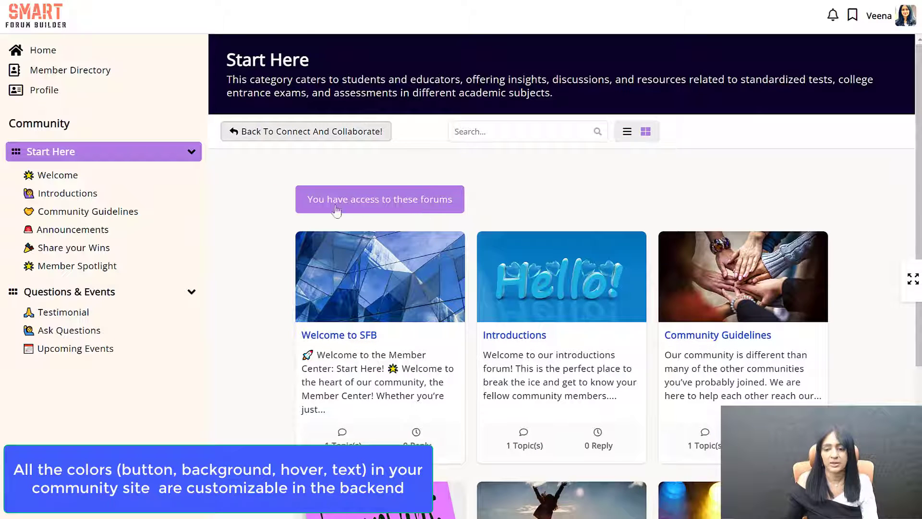
Open Questions & Events and show the forums this member cannot access
{"action": "scroll", "coordinate": [272, 223], "scroll_direction": "down", "scroll_amount": 5}
{"action": "scroll", "coordinate": [269, 221], "scroll_direction": "up", "scroll_amount": 5}
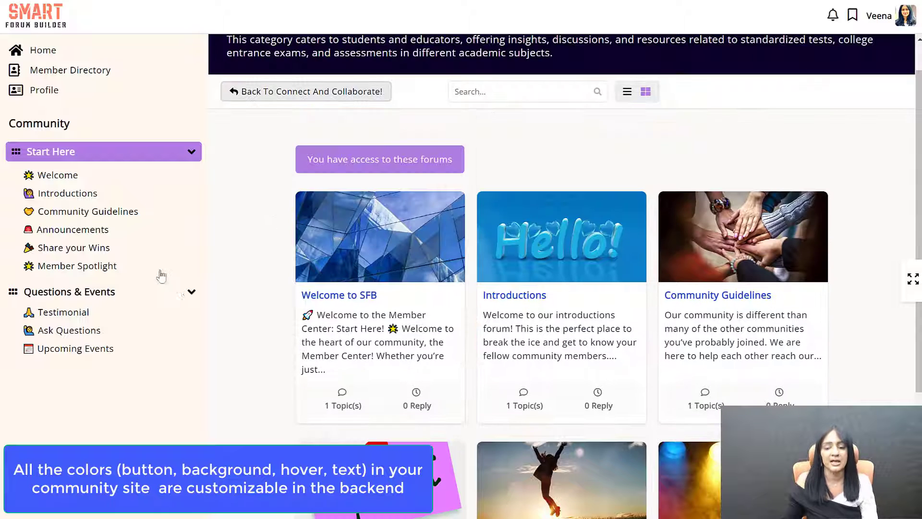
{"action": "left_click", "coordinate": [91, 291]}
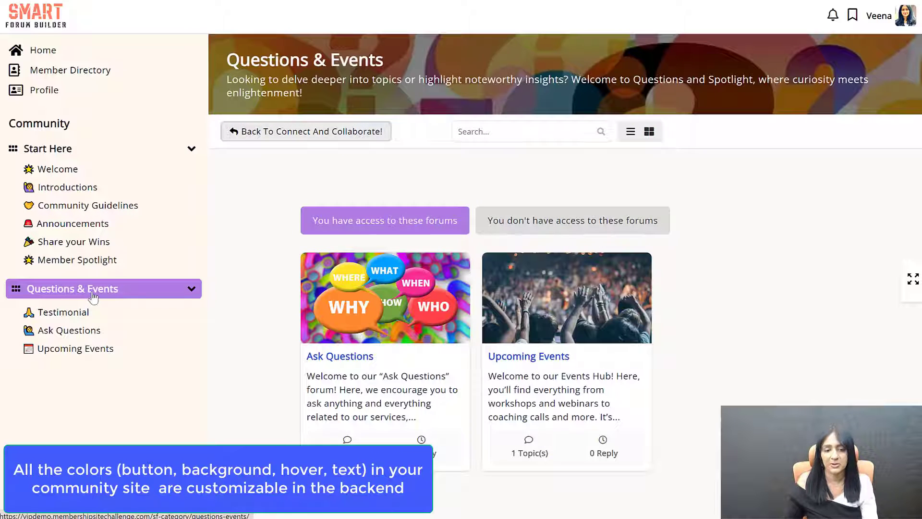
{"action": "left_click", "coordinate": [564, 229]}
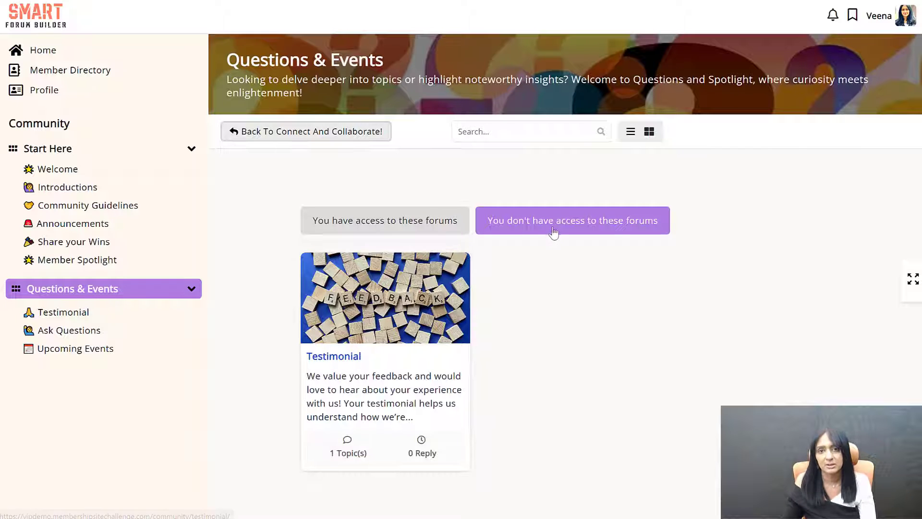
Open the private Testimonial forum from its card
{"action": "left_click", "coordinate": [466, 277]}
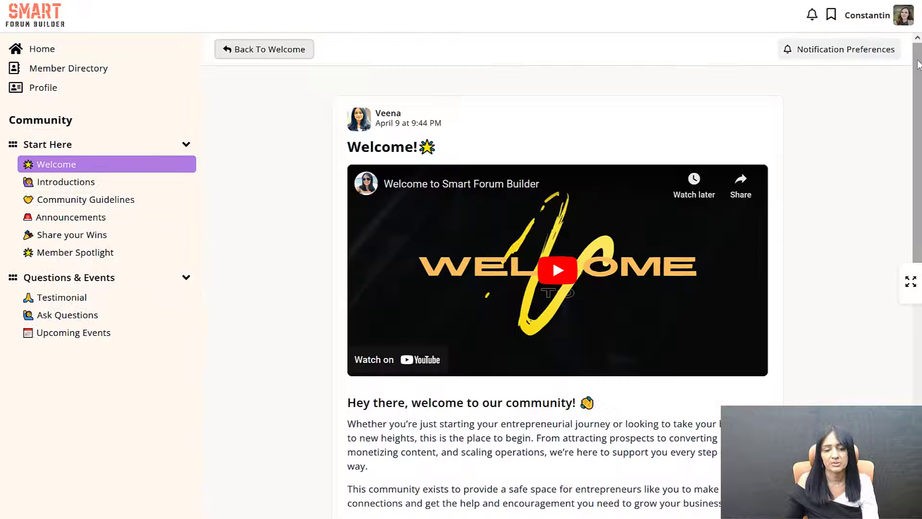
Post the comment 'Great to be here!' with a GIF on the Welcome post
{"action": "left_click_drag", "start_coordinate": [918, 65], "coordinate": [847, 159]}
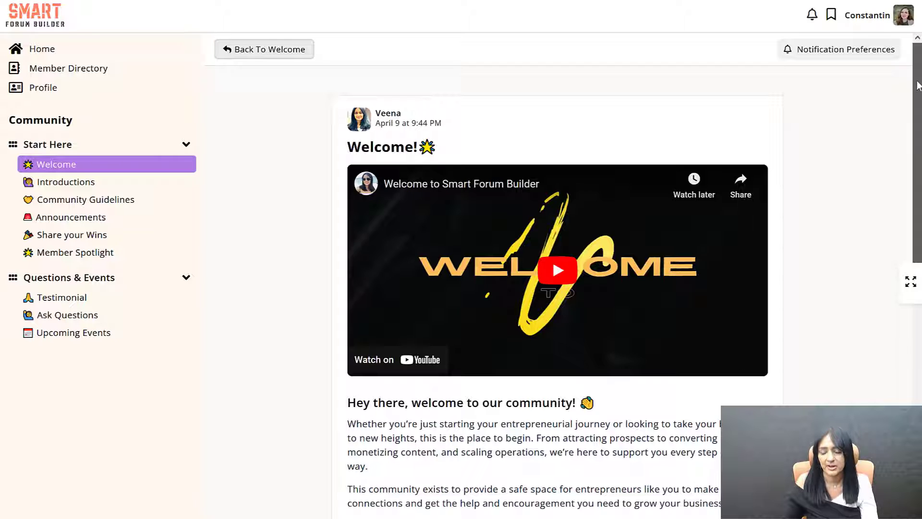
{"action": "left_click_drag", "start_coordinate": [918, 85], "coordinate": [892, 132]}
{"action": "scroll", "coordinate": [530, 344], "scroll_direction": "down", "scroll_amount": 4}
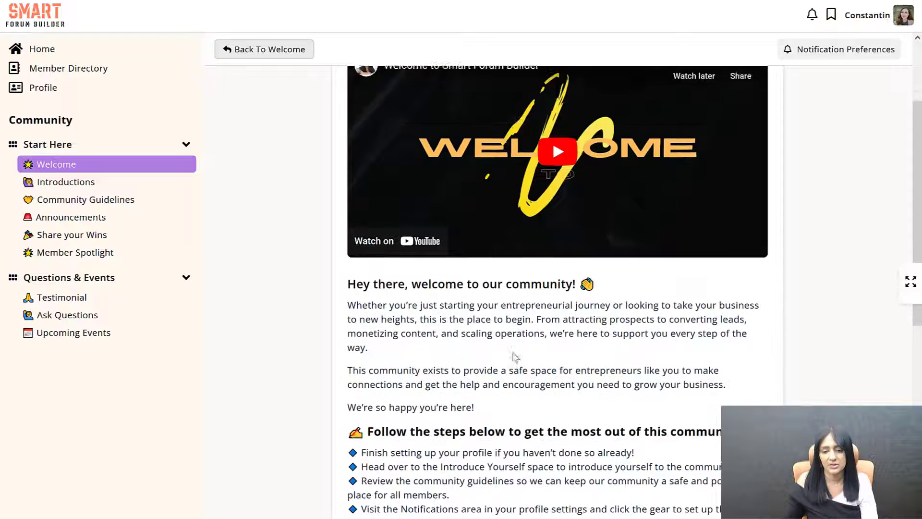
{"action": "scroll", "coordinate": [510, 351], "scroll_direction": "up", "scroll_amount": 6}
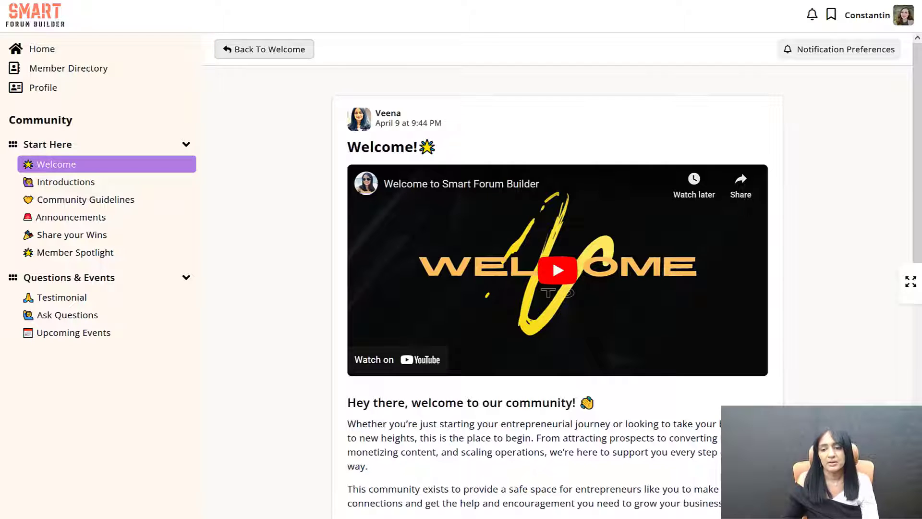
{"action": "left_click_drag", "start_coordinate": [918, 159], "coordinate": [869, 343]}
{"action": "scroll", "coordinate": [582, 322], "scroll_direction": "down", "scroll_amount": 2}
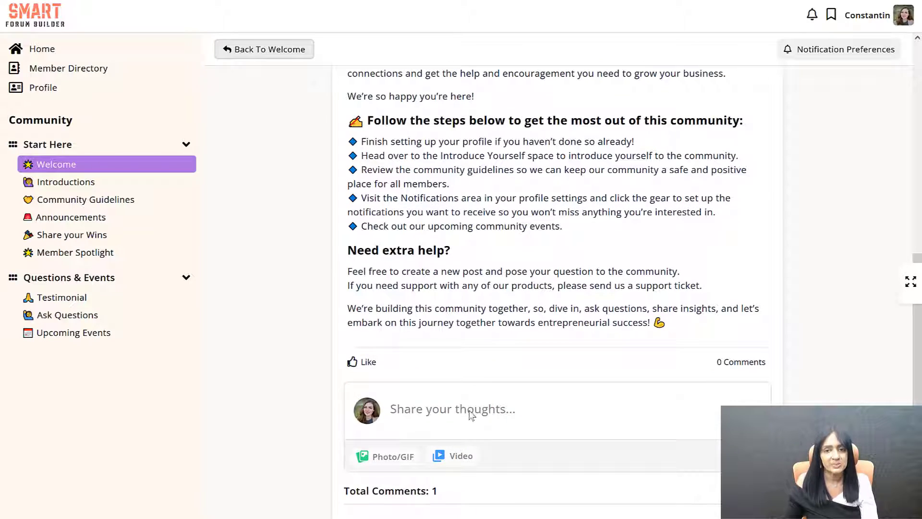
{"action": "left_click", "coordinate": [473, 413]}
{"action": "type", "text": "Great to be here!"}
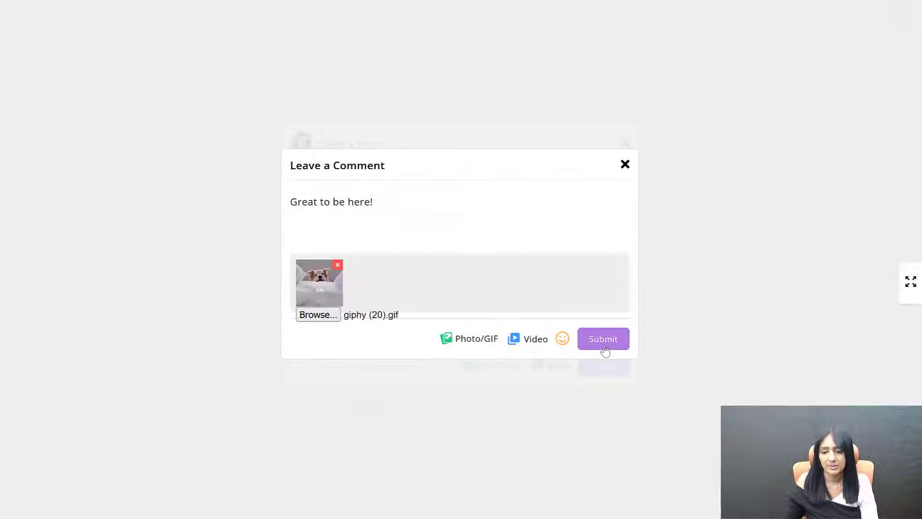
{"action": "left_click", "coordinate": [603, 342]}
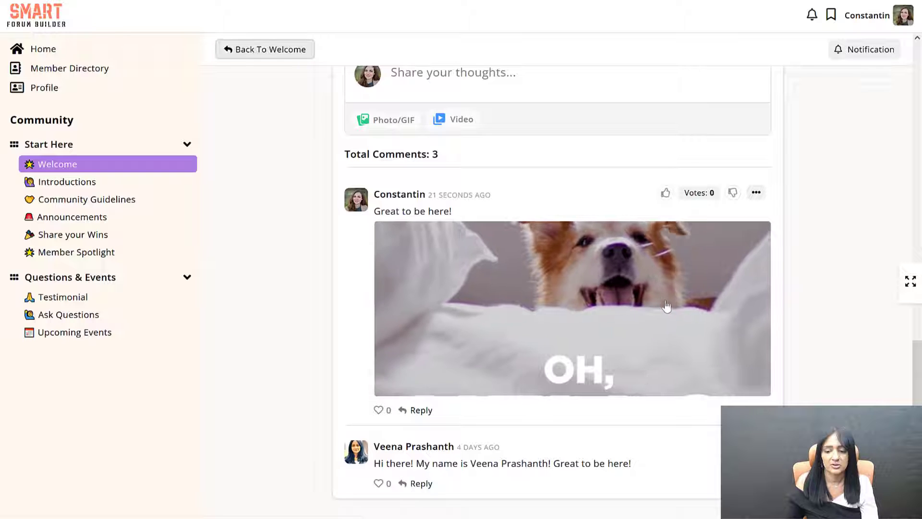
Upvote the comment and view its edit and delete options
{"action": "left_click", "coordinate": [665, 193]}
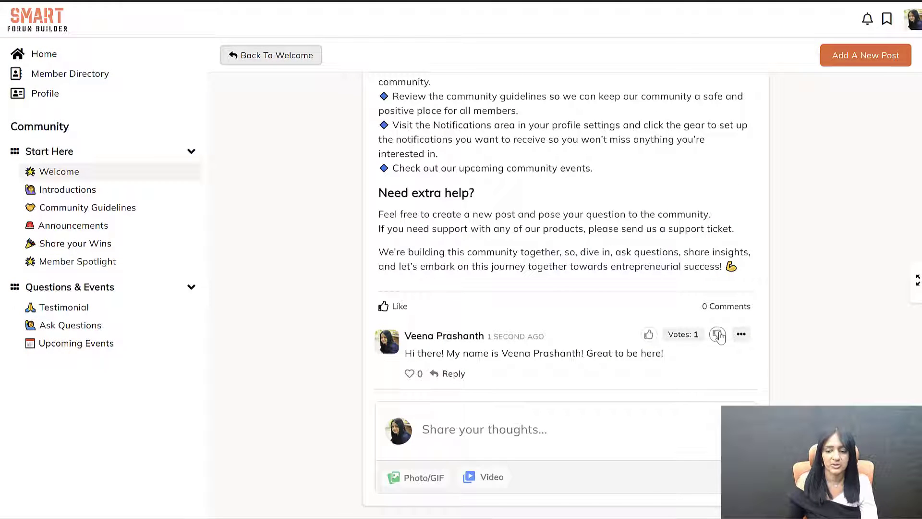
{"action": "left_click", "coordinate": [741, 335]}
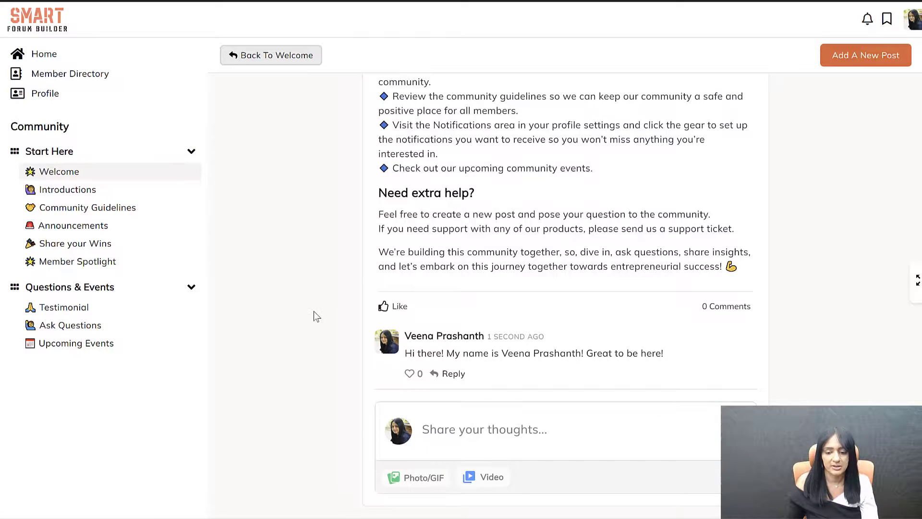
{"action": "scroll", "coordinate": [313, 310], "scroll_direction": "up", "scroll_amount": 3}
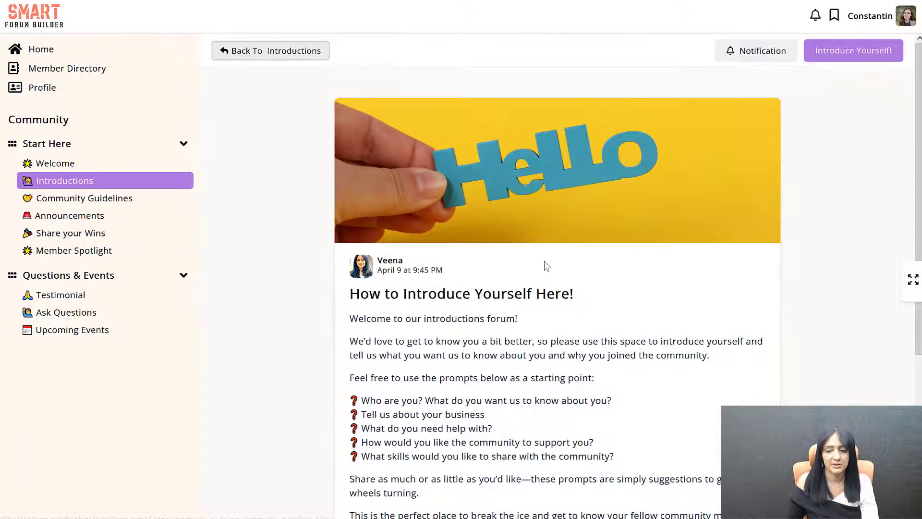
Start an introduction post with the pasted intro text and the title 'Hi there!'
{"action": "scroll", "coordinate": [630, 310], "scroll_direction": "down", "scroll_amount": 5}
{"action": "scroll", "coordinate": [629, 310], "scroll_direction": "up", "scroll_amount": 5}
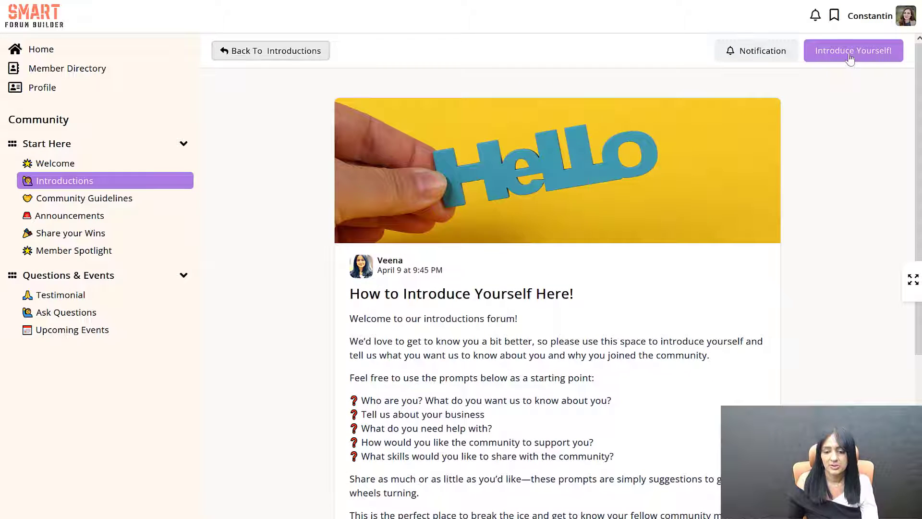
{"action": "left_click", "coordinate": [853, 58]}
{"action": "type", "text": "I'm Constantin, and I'm stoked to join this community of digital creators! Whether it's graphic design, photography, video editing, or anything in between, I'm all about bringing ideas to life digitally. Let's swap tips, share inspiration, and support each other's creative journeys!"}
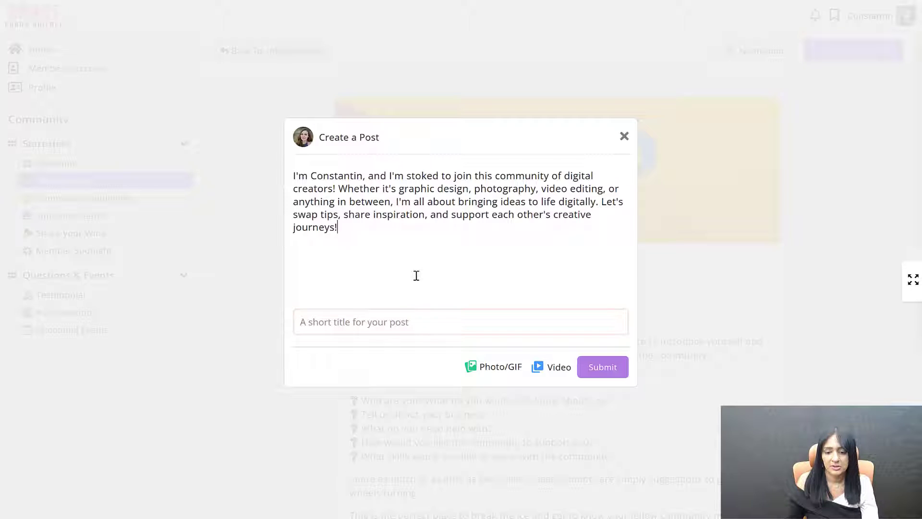
{"action": "left_click", "coordinate": [378, 326]}
{"action": "type", "text": "Hi ther"}
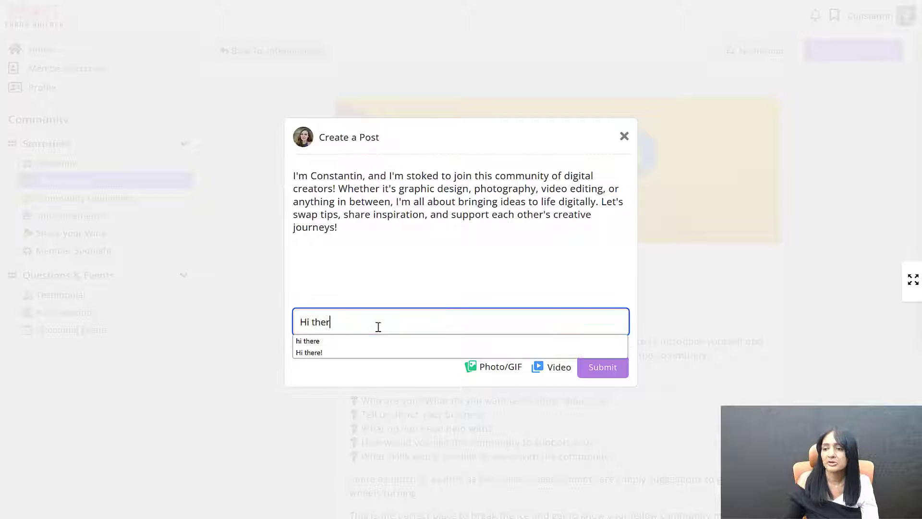
{"action": "type", "text": "e!"}
Attach the Hello image via Photo/GIF and submit the introduction post
{"action": "left_click", "coordinate": [486, 361]}
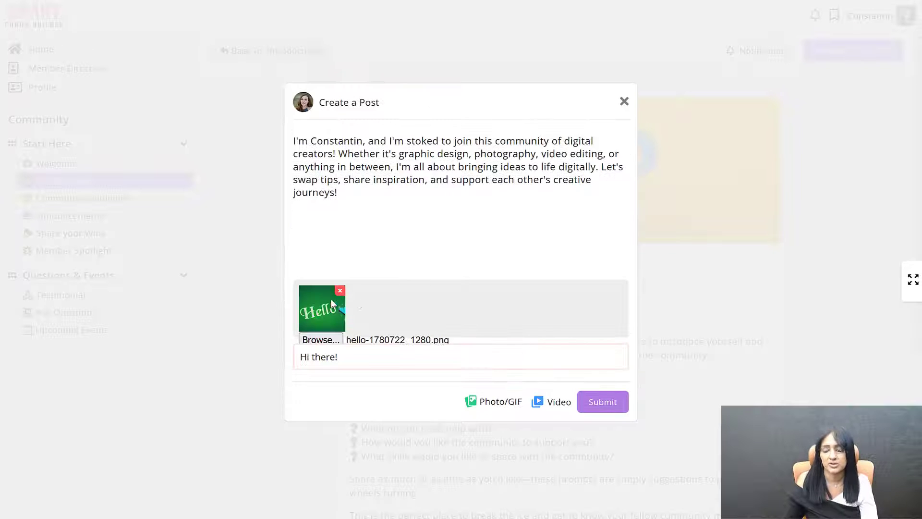
{"action": "left_click", "coordinate": [603, 402]}
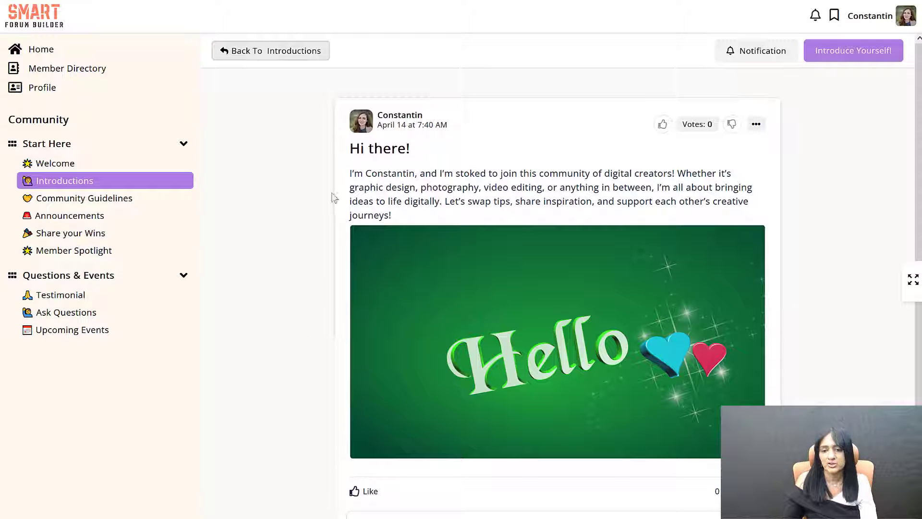
{"action": "scroll", "coordinate": [345, 274], "scroll_direction": "down", "scroll_amount": 4}
{"action": "scroll", "coordinate": [350, 272], "scroll_direction": "up", "scroll_amount": 3}
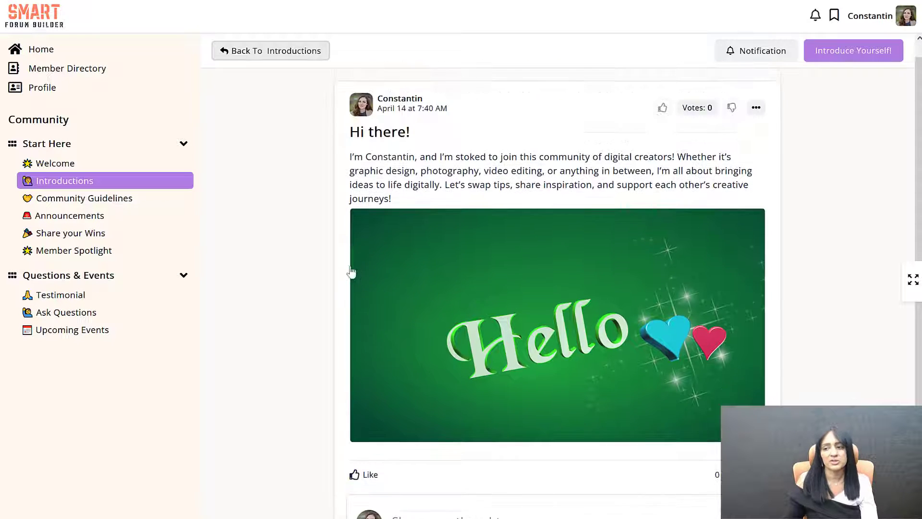
{"action": "scroll", "coordinate": [351, 267], "scroll_direction": "up", "scroll_amount": 1}
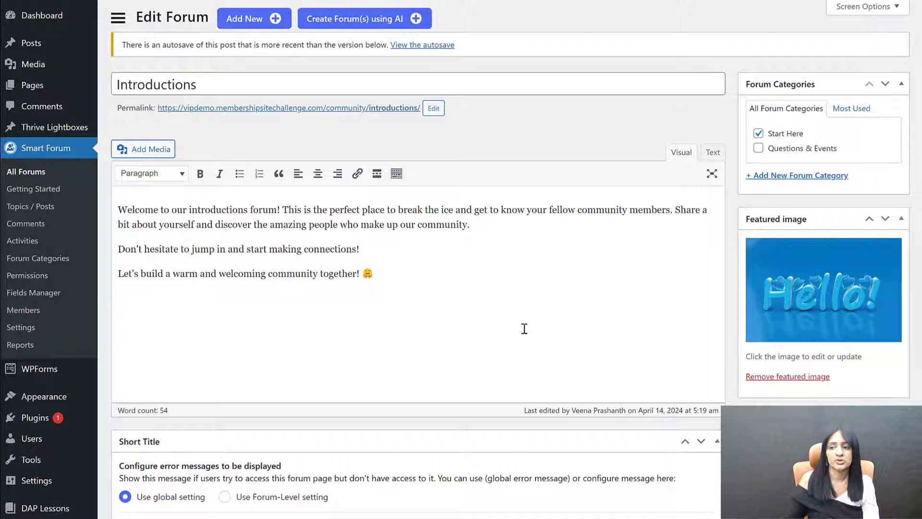
Set User-Created Topic Approvals to 'Admin needs to approve each topic/post created by users'
{"action": "scroll", "coordinate": [418, 259], "scroll_direction": "down", "scroll_amount": 1}
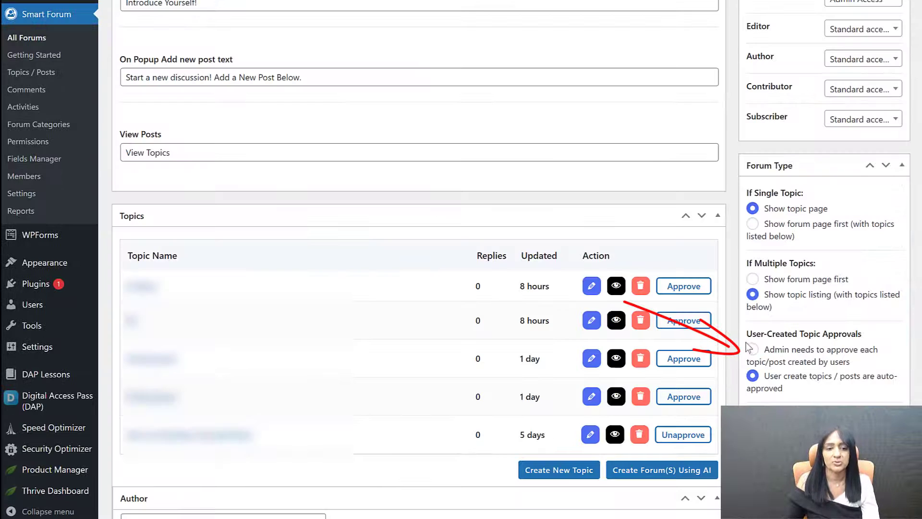
{"action": "left_click_drag", "start_coordinate": [746, 334], "coordinate": [872, 341]}
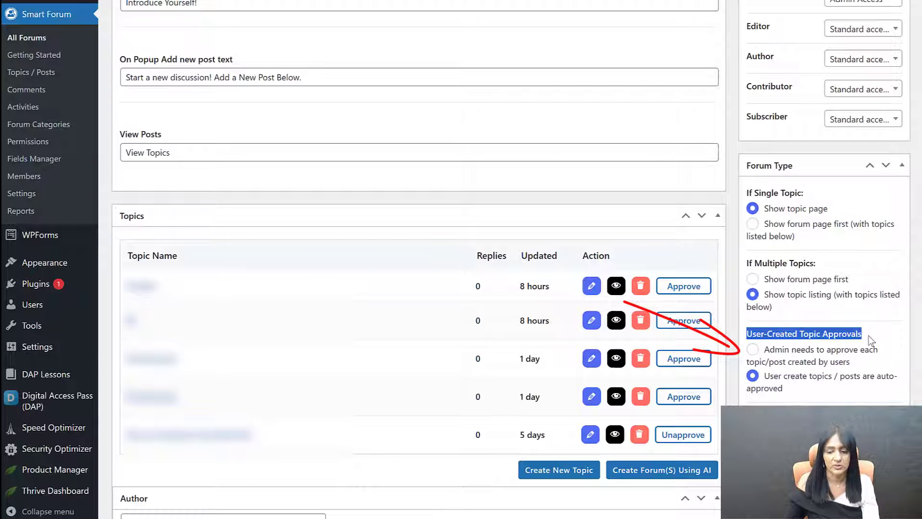
{"action": "left_click", "coordinate": [813, 367]}
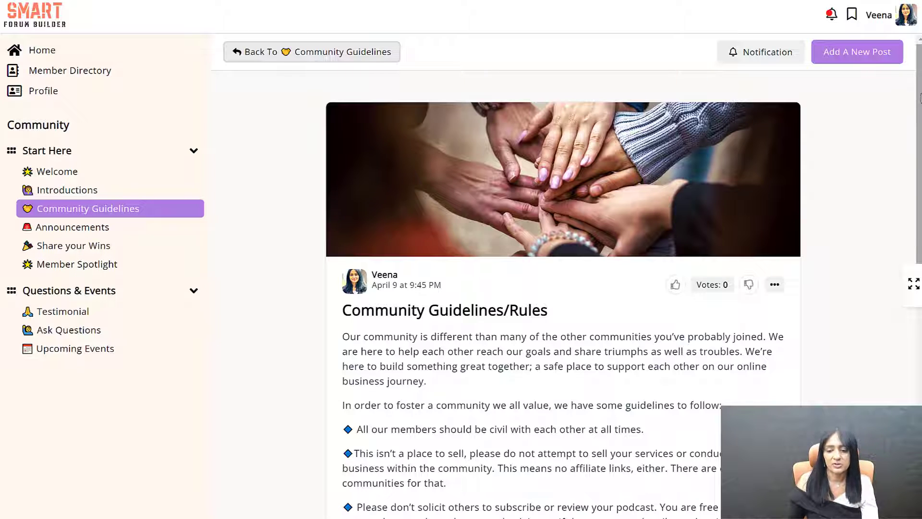
Open the Announcements forum post and scroll through it
{"action": "scroll", "coordinate": [912, 101], "scroll_direction": "down", "scroll_amount": 9}
{"action": "scroll", "coordinate": [878, 72], "scroll_direction": "up", "scroll_amount": 9}
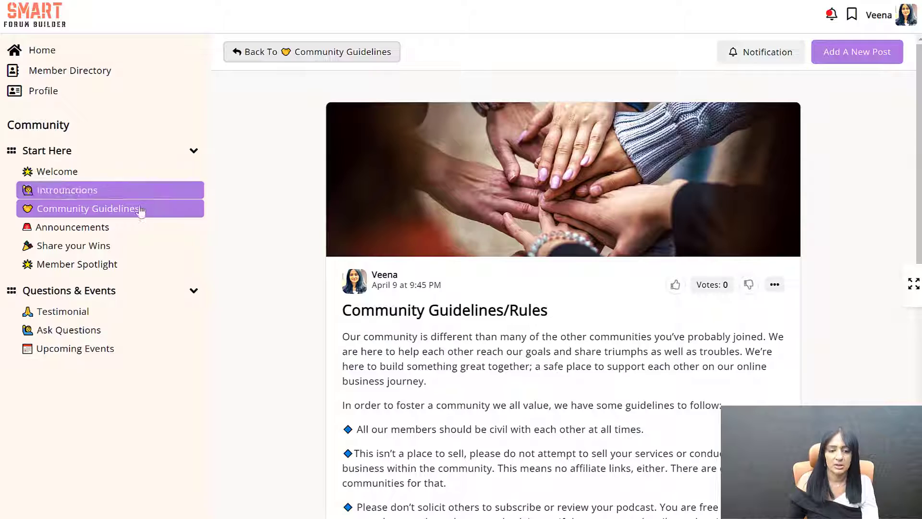
{"action": "left_click", "coordinate": [72, 227]}
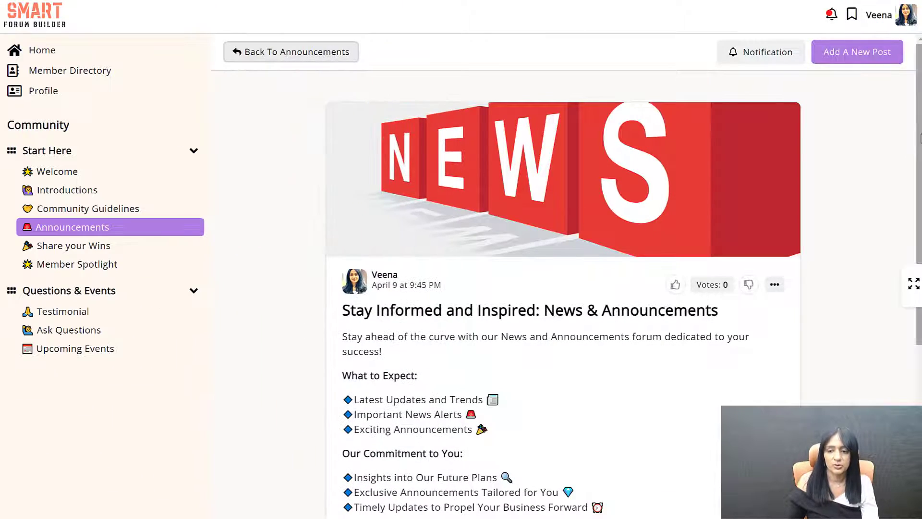
{"action": "scroll", "coordinate": [918, 183], "scroll_direction": "down", "scroll_amount": 2}
{"action": "left_click_drag", "start_coordinate": [920, 185], "coordinate": [915, 309]}
{"action": "scroll", "coordinate": [915, 309], "scroll_direction": "up", "scroll_amount": 6}
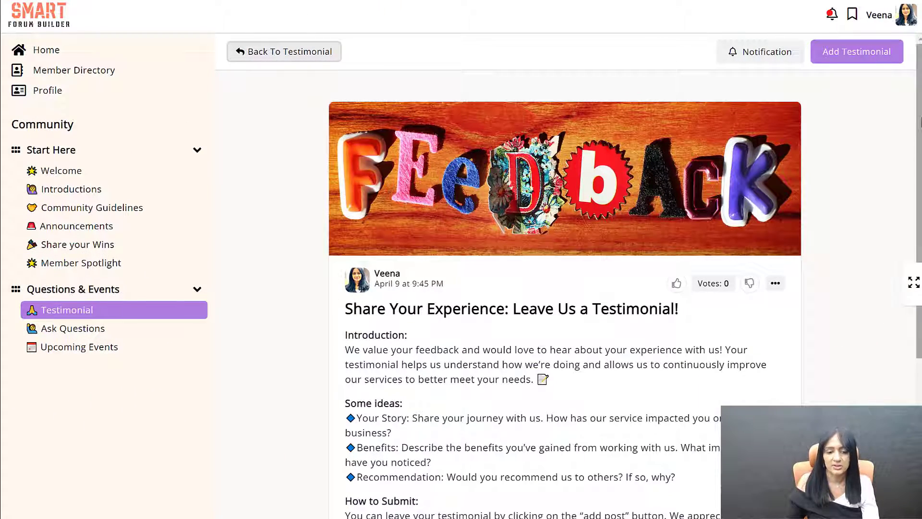
{"action": "scroll", "coordinate": [913, 287], "scroll_direction": "down", "scroll_amount": 5}
{"action": "scroll", "coordinate": [913, 287], "scroll_direction": "up", "scroll_amount": 5}
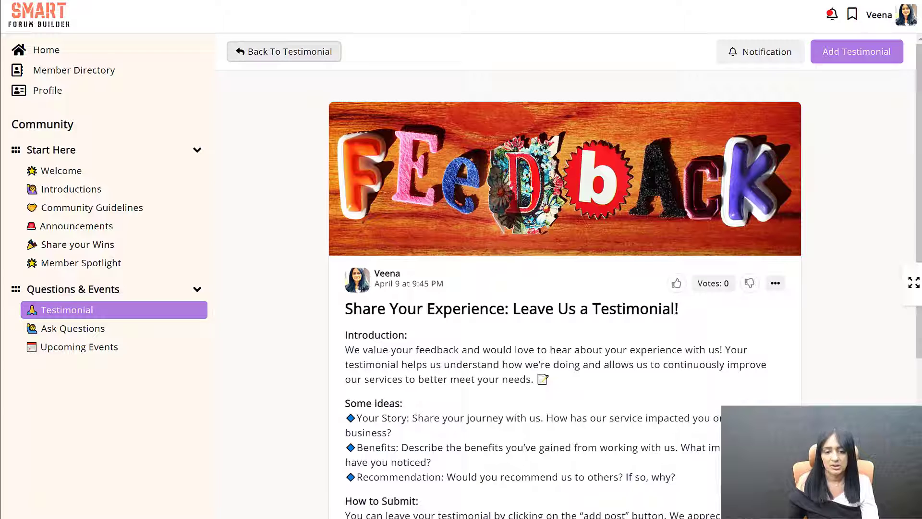
Start adding a new testimonial and look over the form
{"action": "left_click", "coordinate": [843, 61]}
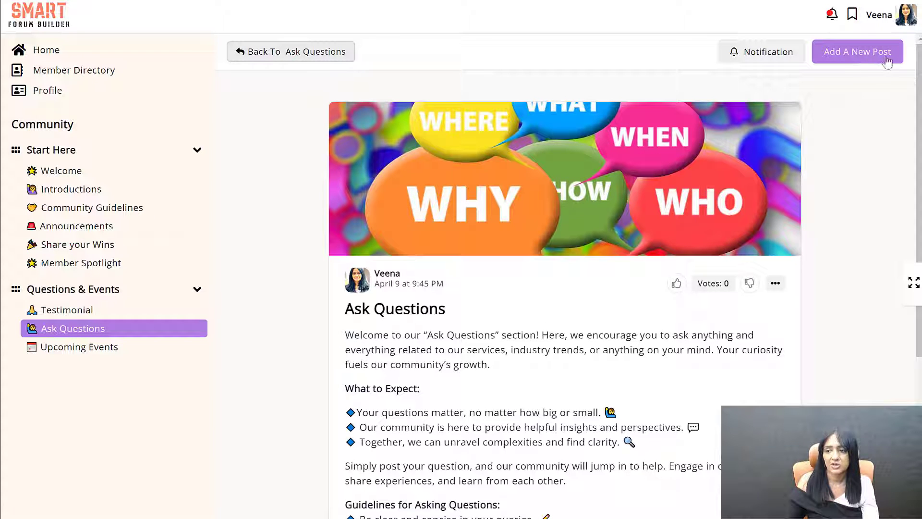
{"action": "scroll", "coordinate": [538, 262], "scroll_direction": "down", "scroll_amount": 4}
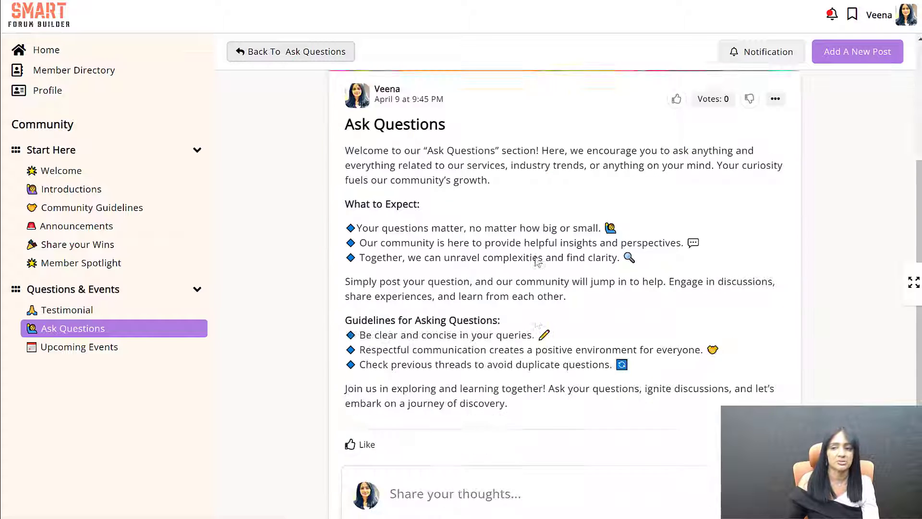
{"action": "scroll", "coordinate": [538, 262], "scroll_direction": "up", "scroll_amount": 4}
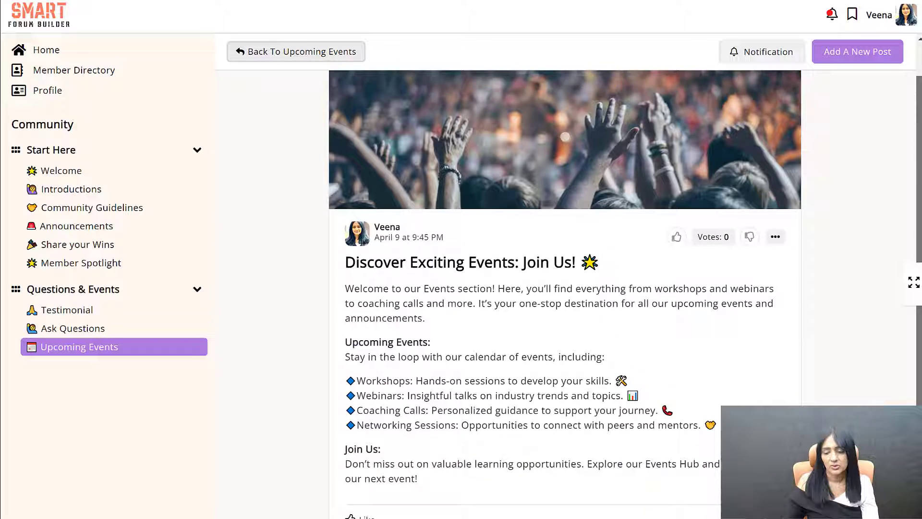
{"action": "scroll", "coordinate": [565, 294], "scroll_direction": "down", "scroll_amount": 2}
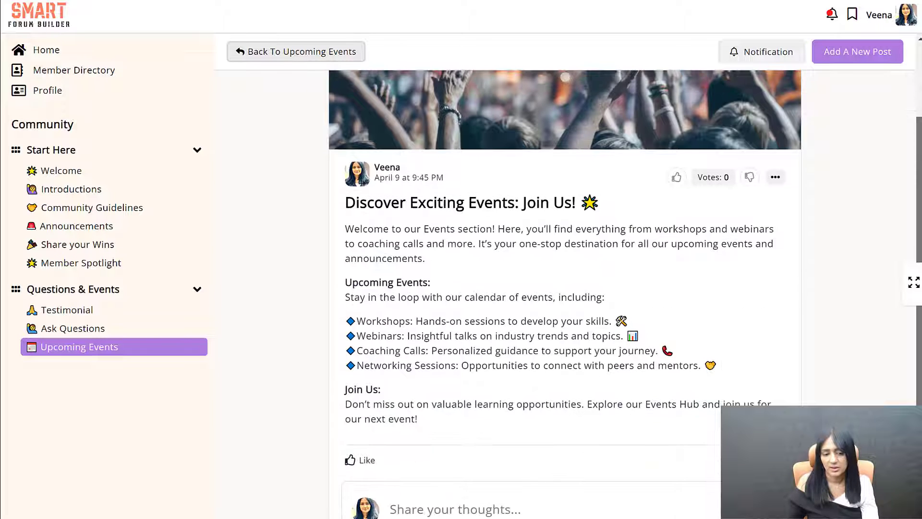
{"action": "scroll", "coordinate": [919, 289], "scroll_direction": "up", "scroll_amount": 4}
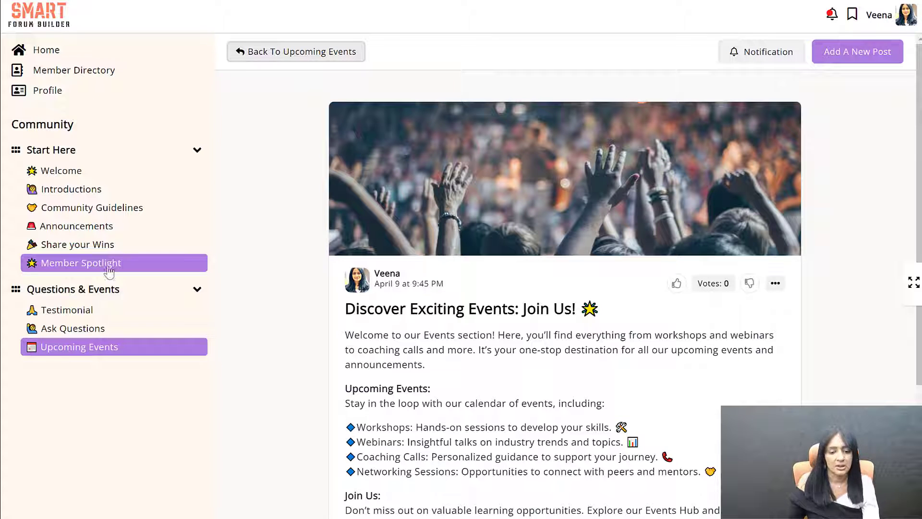
Open 'Shining a Light on Your Success!' from Member Spotlight's View Posts list
{"action": "left_click", "coordinate": [94, 266]}
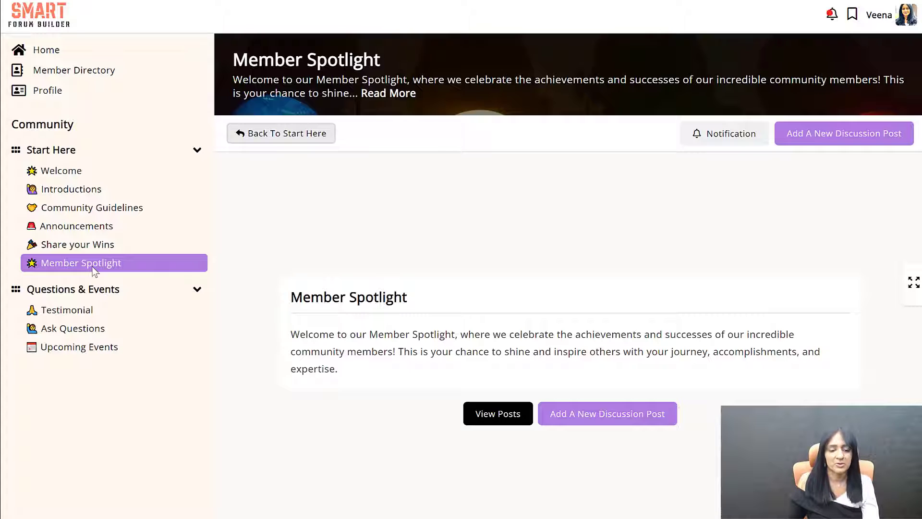
{"action": "left_click", "coordinate": [483, 414]}
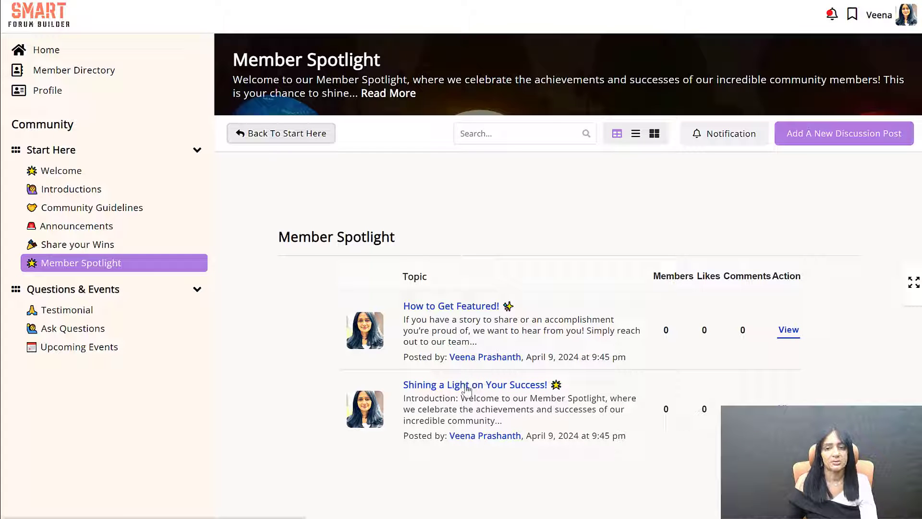
{"action": "left_click", "coordinate": [466, 387]}
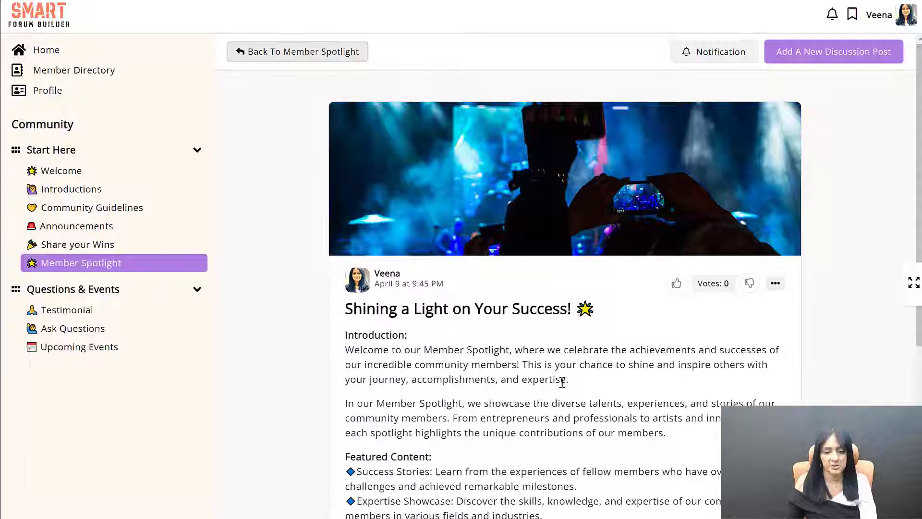
{"action": "scroll", "coordinate": [900, 167], "scroll_direction": "down", "scroll_amount": 4}
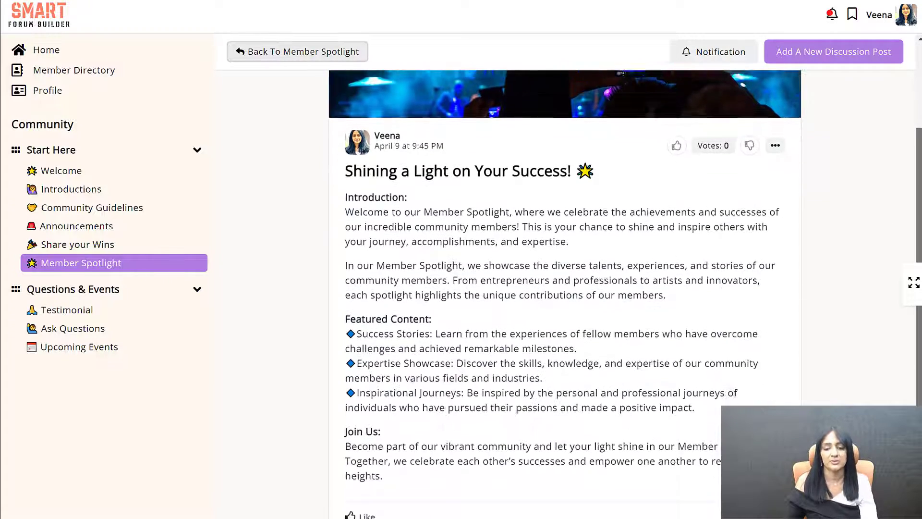
{"action": "scroll", "coordinate": [424, 140], "scroll_direction": "up", "scroll_amount": 5}
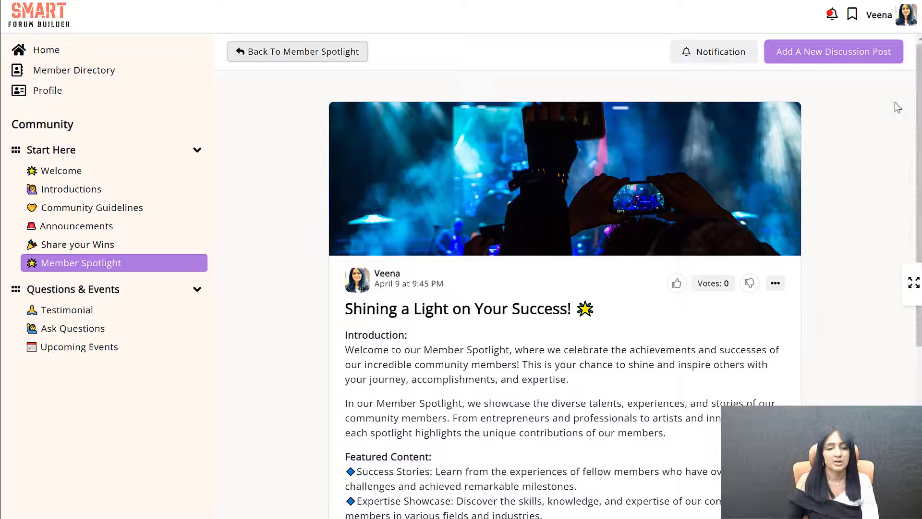
Go to Home and scroll down through the Activity Feed posts
{"action": "left_click", "coordinate": [182, 50]}
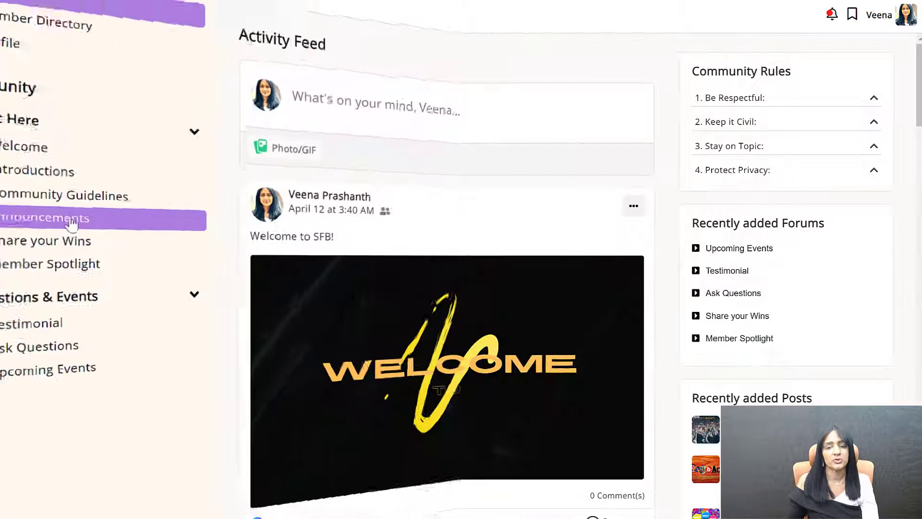
{"action": "scroll", "coordinate": [445, 276], "scroll_direction": "down", "scroll_amount": 3}
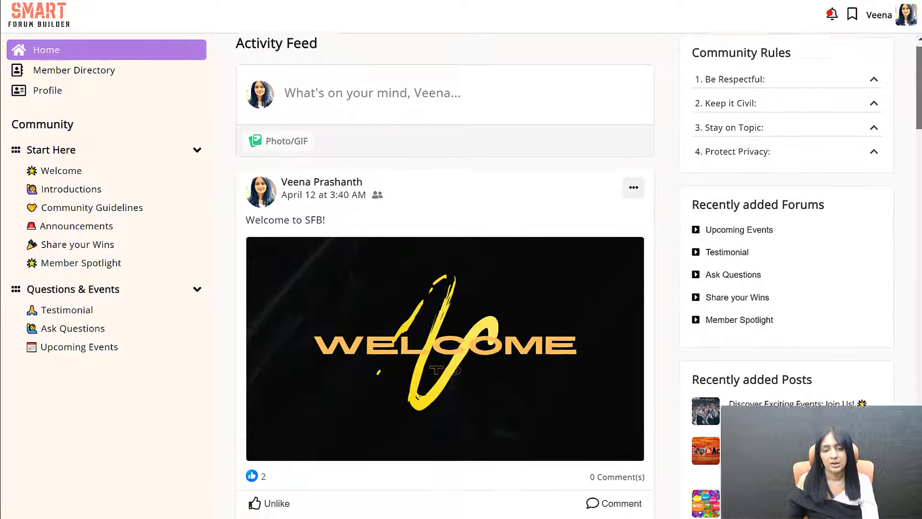
{"action": "scroll", "coordinate": [920, 115], "scroll_direction": "down", "scroll_amount": 3}
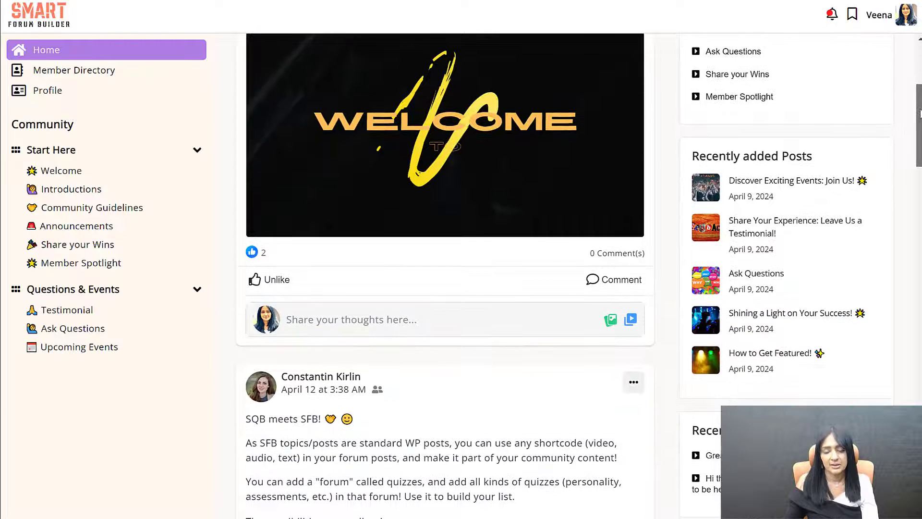
{"action": "left_click_drag", "start_coordinate": [920, 115], "coordinate": [903, 219]}
{"action": "scroll", "coordinate": [892, 229], "scroll_direction": "down", "scroll_amount": 3}
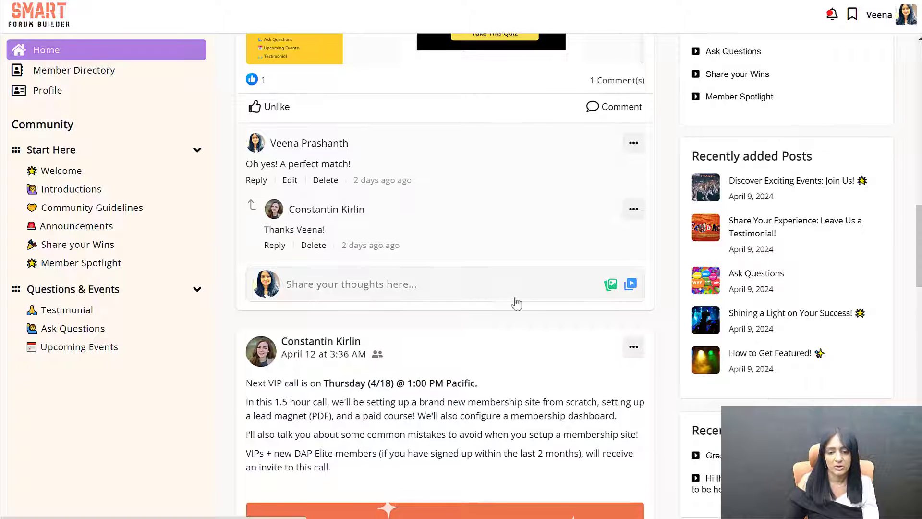
{"action": "scroll", "coordinate": [517, 302], "scroll_direction": "down", "scroll_amount": 8}
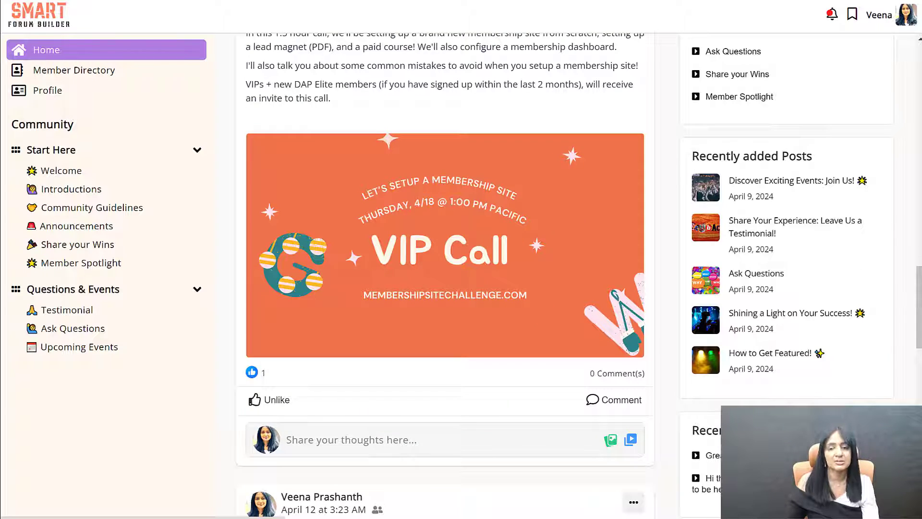
{"action": "scroll", "coordinate": [884, 341], "scroll_direction": "down", "scroll_amount": 8}
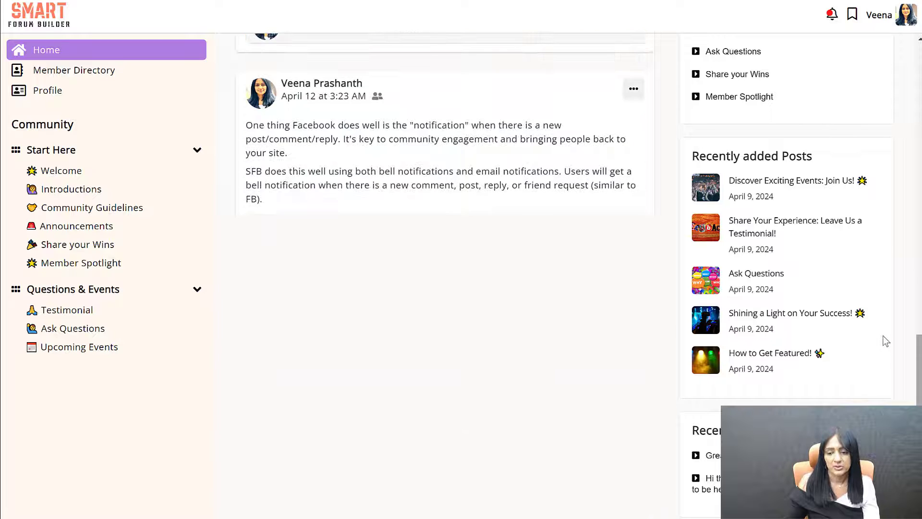
{"action": "scroll", "coordinate": [884, 337], "scroll_direction": "down", "scroll_amount": 1}
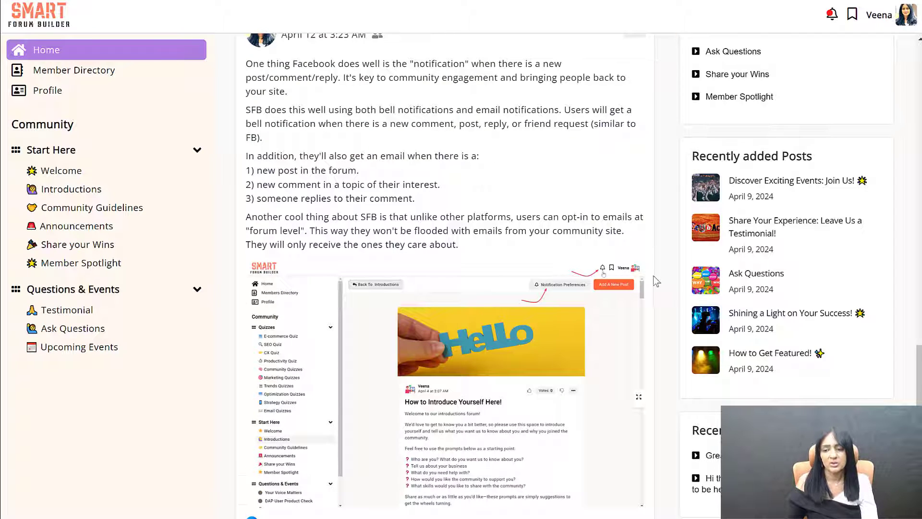
{"action": "scroll", "coordinate": [653, 275], "scroll_direction": "down", "scroll_amount": 10}
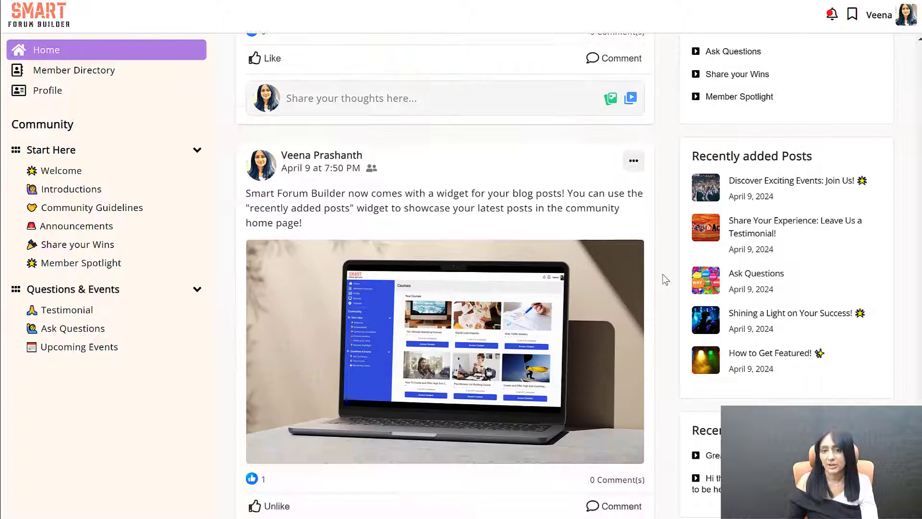
{"action": "scroll", "coordinate": [665, 278], "scroll_direction": "down", "scroll_amount": 1}
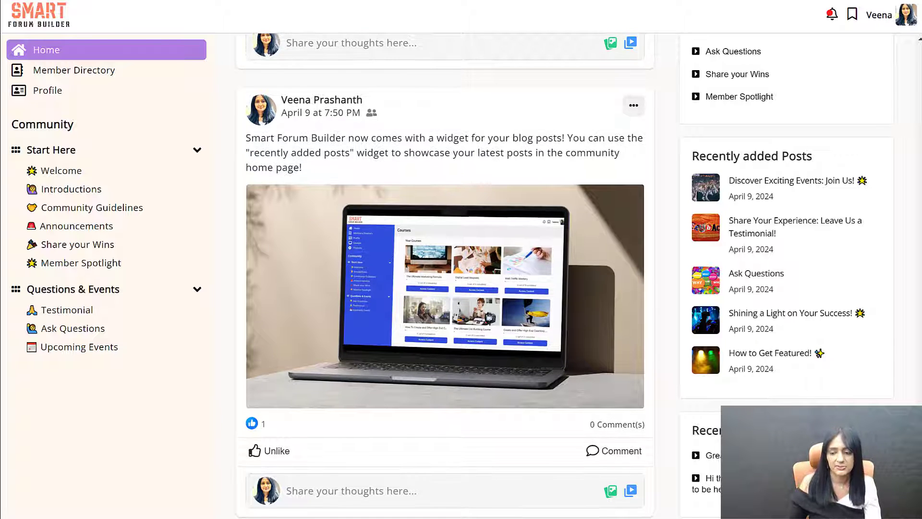
Reload the feed, open the new-post composer's audience options, then dismiss them
{"action": "key", "text": "F5"}
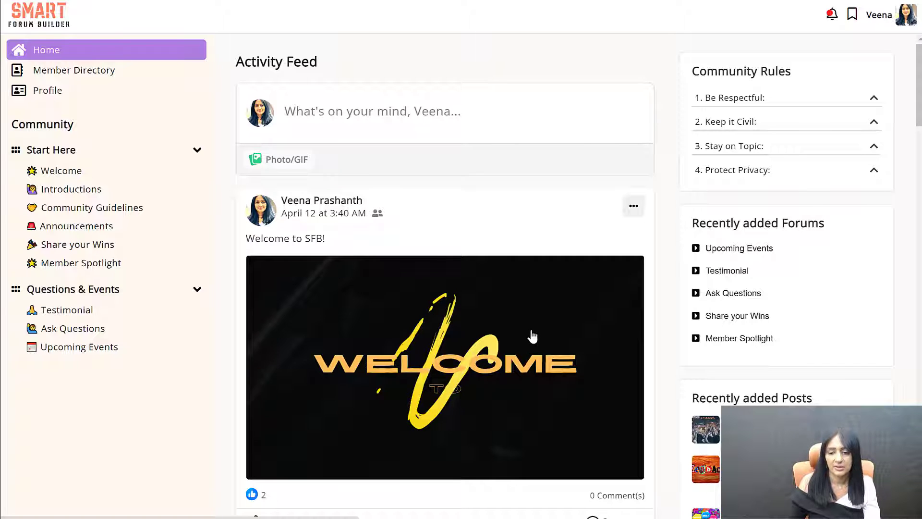
{"action": "left_click", "coordinate": [490, 127]}
{"action": "left_click", "coordinate": [386, 230]}
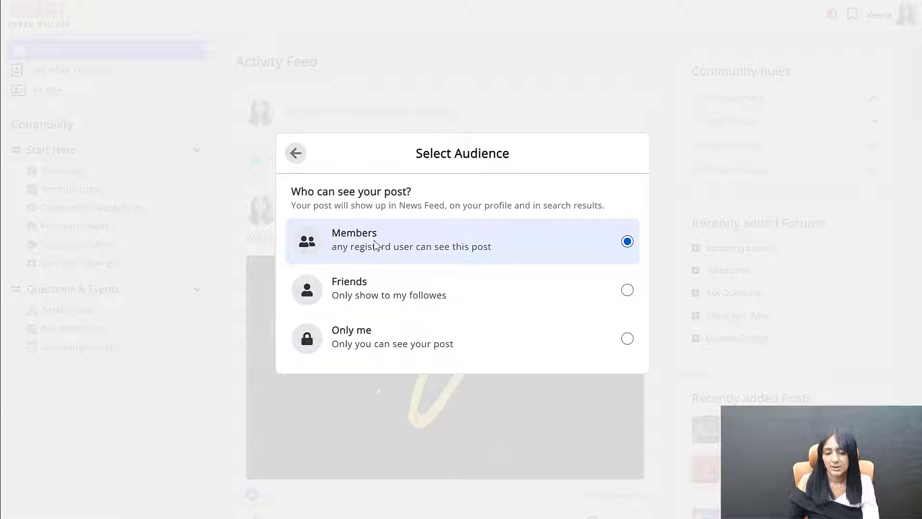
{"action": "left_click", "coordinate": [497, 100]}
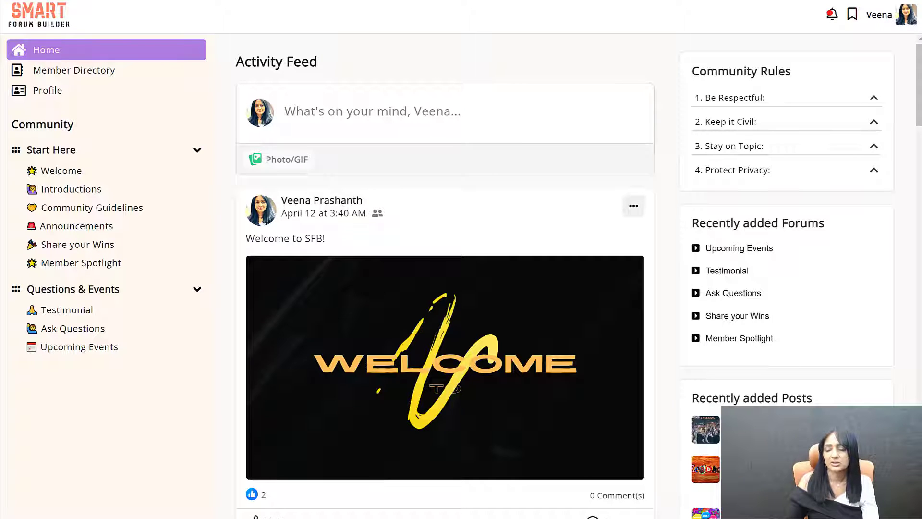
{"action": "scroll", "coordinate": [803, 235], "scroll_direction": "down", "scroll_amount": 5}
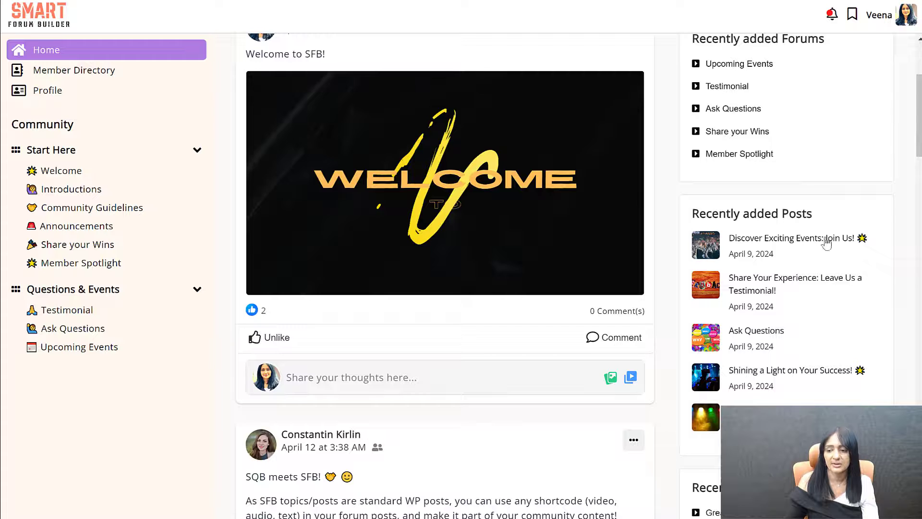
{"action": "scroll", "coordinate": [798, 359], "scroll_direction": "down", "scroll_amount": 4}
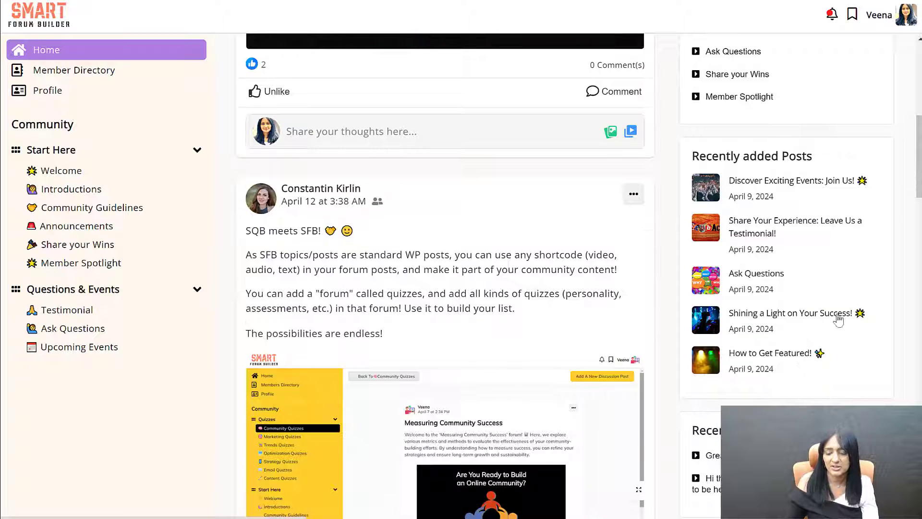
{"action": "scroll", "coordinate": [838, 319], "scroll_direction": "up", "scroll_amount": 5}
{"action": "scroll", "coordinate": [869, 214], "scroll_direction": "up", "scroll_amount": 4}
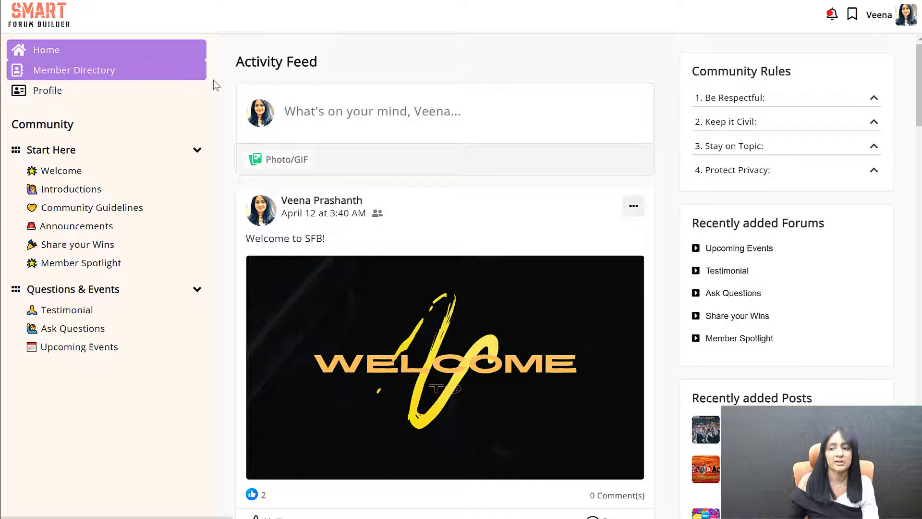
Open the Member Directory and follow the second member card
{"action": "left_click", "coordinate": [100, 70]}
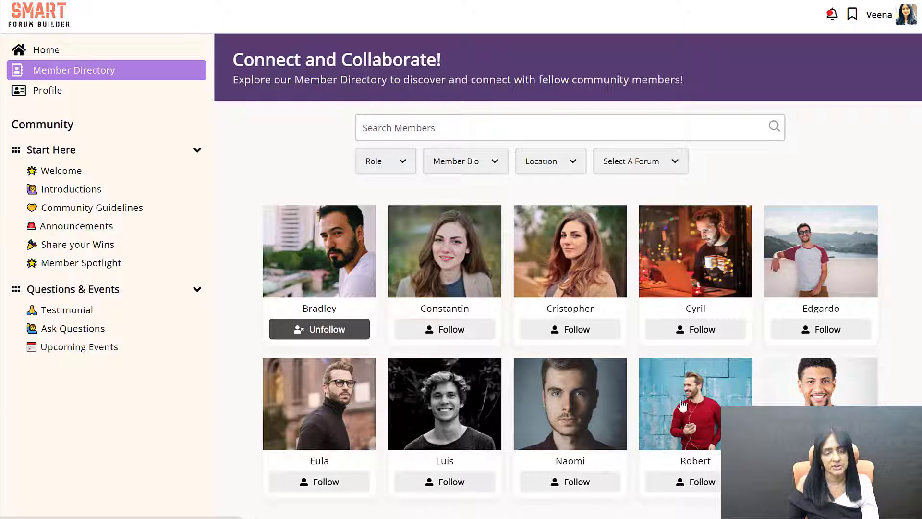
{"action": "left_click", "coordinate": [453, 334]}
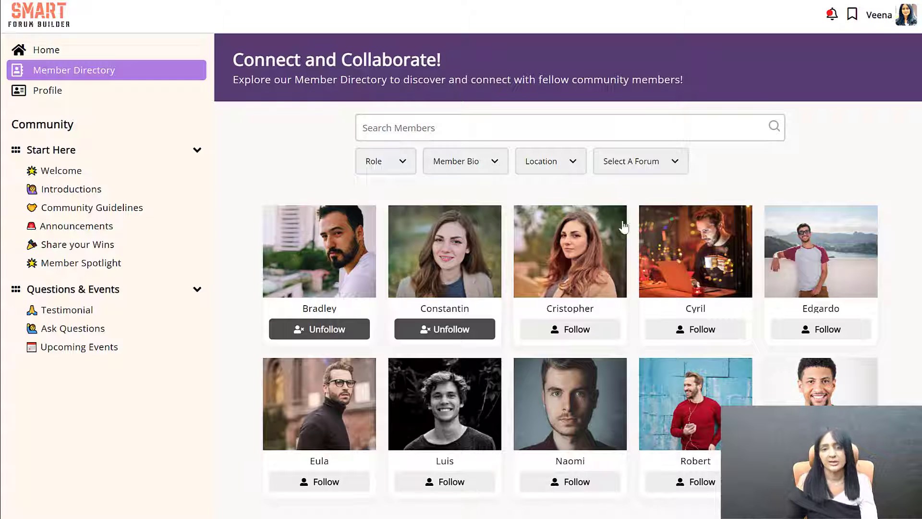
Open your profile and toggle Private Profile on, then back off
{"action": "mouse_move", "coordinate": [897, 28]}
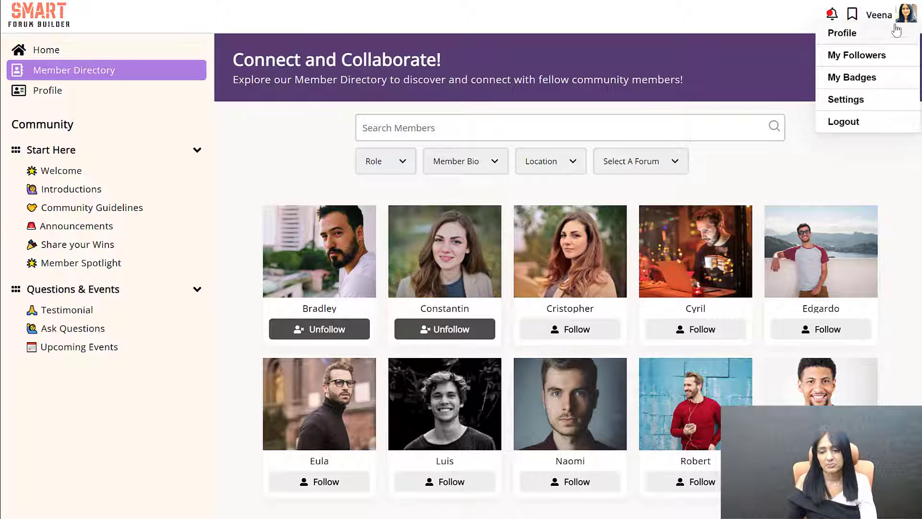
{"action": "left_click", "coordinate": [846, 39]}
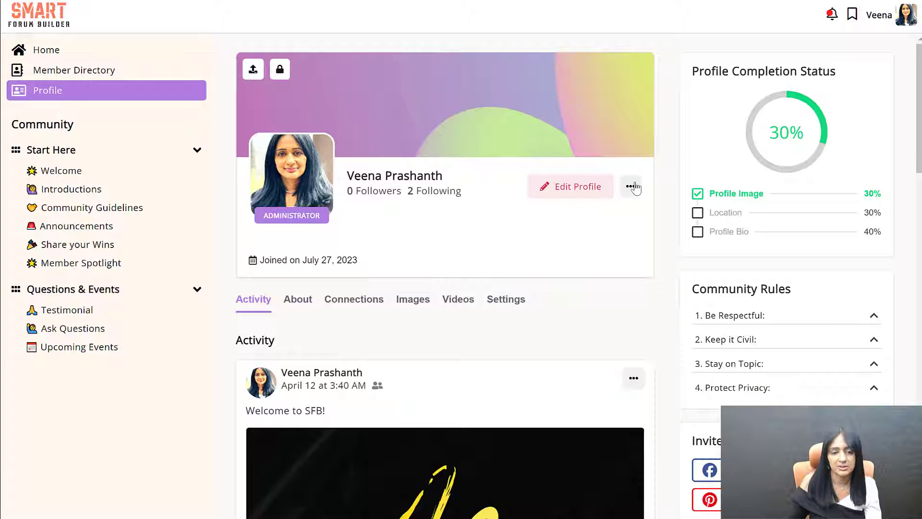
{"action": "left_click", "coordinate": [634, 187]}
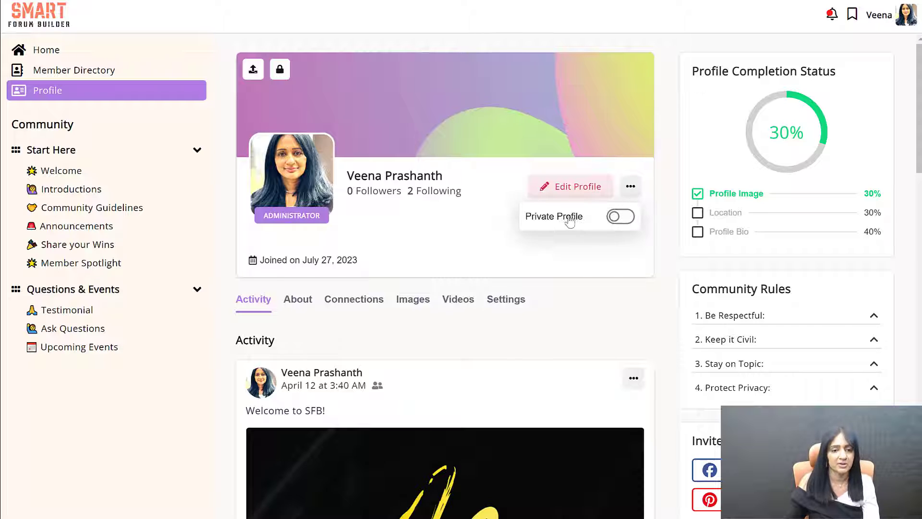
{"action": "left_click", "coordinate": [618, 219]}
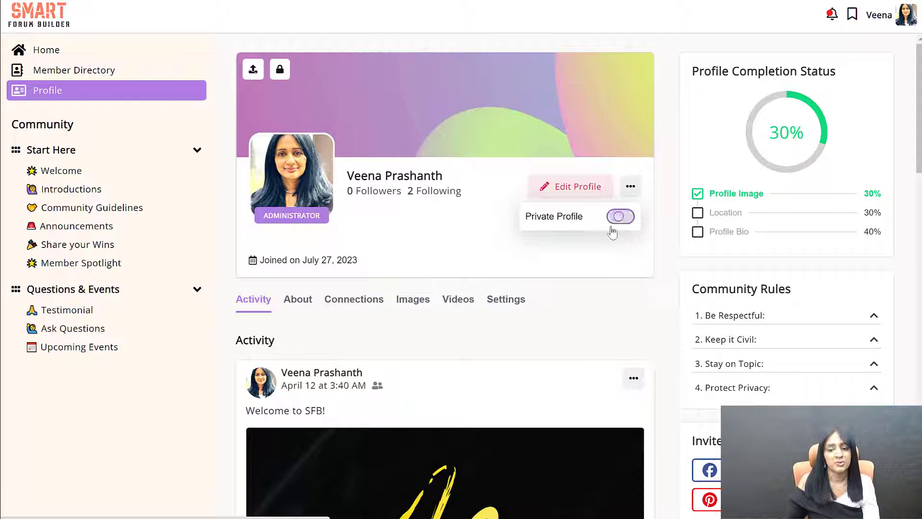
{"action": "left_click", "coordinate": [616, 219]}
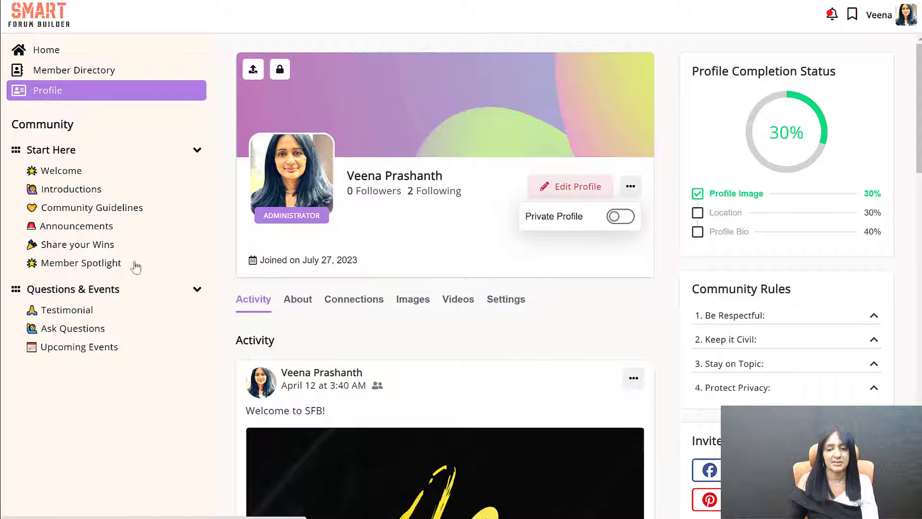
{"action": "scroll", "coordinate": [418, 305], "scroll_direction": "down", "scroll_amount": 1}
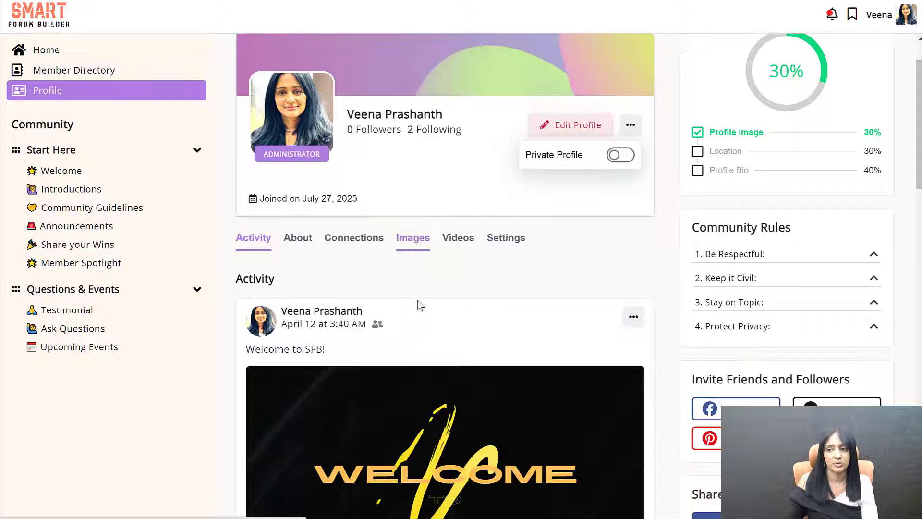
{"action": "scroll", "coordinate": [484, 120], "scroll_direction": "up", "scroll_amount": 1}
Highlight the Profile Bio item in the profile completion list
{"action": "mouse_move", "coordinate": [316, 185]}
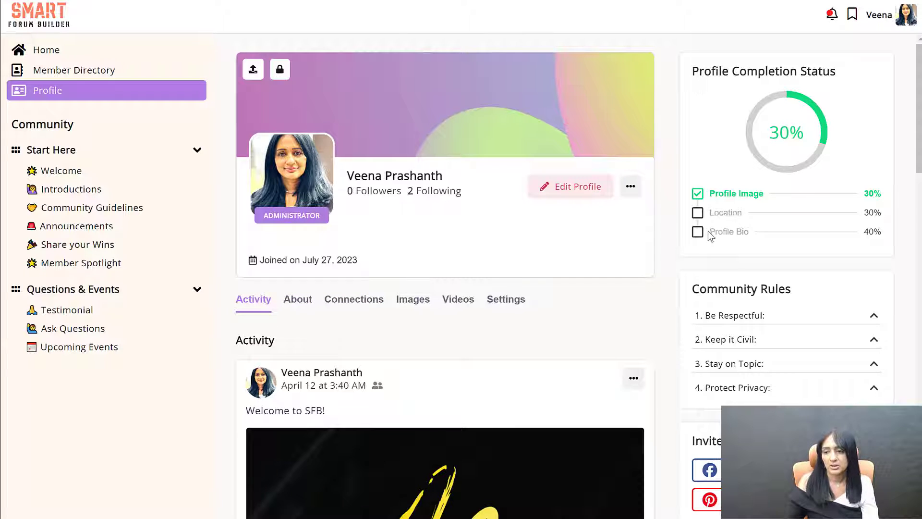
{"action": "left_click_drag", "start_coordinate": [708, 231], "coordinate": [871, 231]}
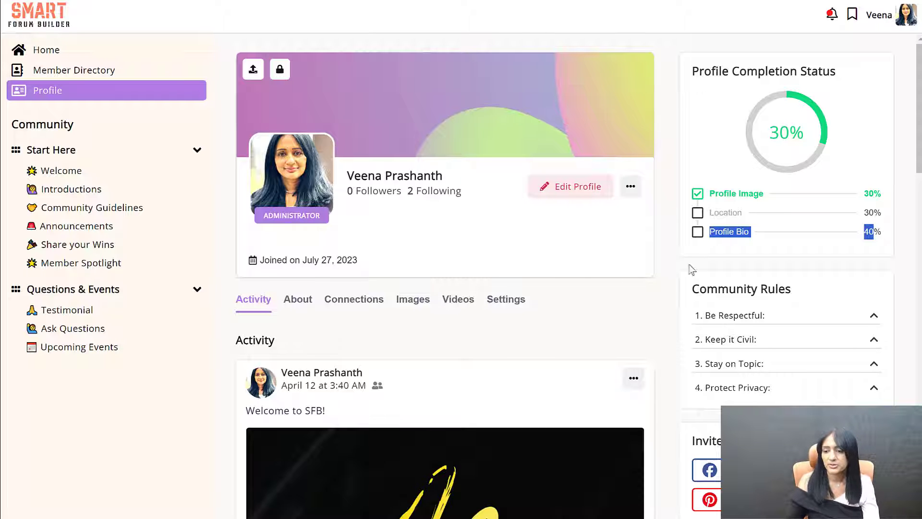
{"action": "scroll", "coordinate": [811, 253], "scroll_direction": "down", "scroll_amount": 3}
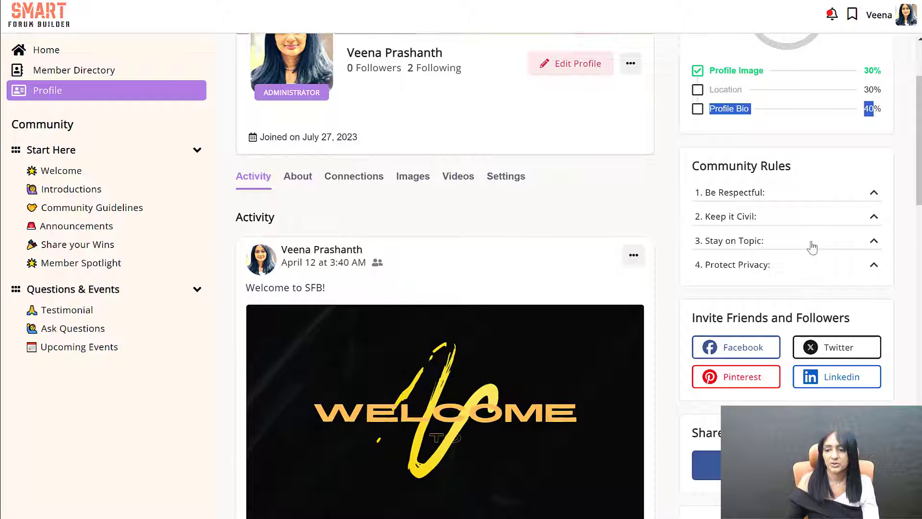
{"action": "scroll", "coordinate": [811, 247], "scroll_direction": "down", "scroll_amount": 3}
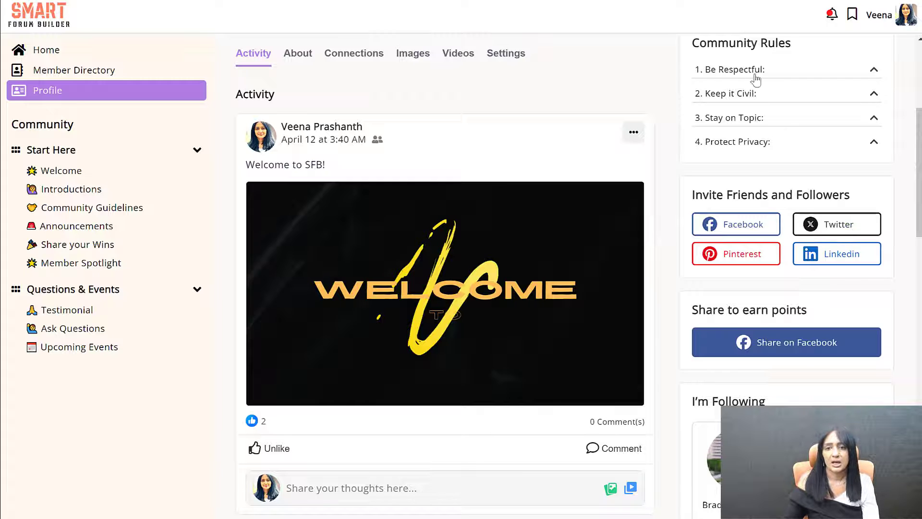
{"action": "scroll", "coordinate": [679, 207], "scroll_direction": "up", "scroll_amount": 6}
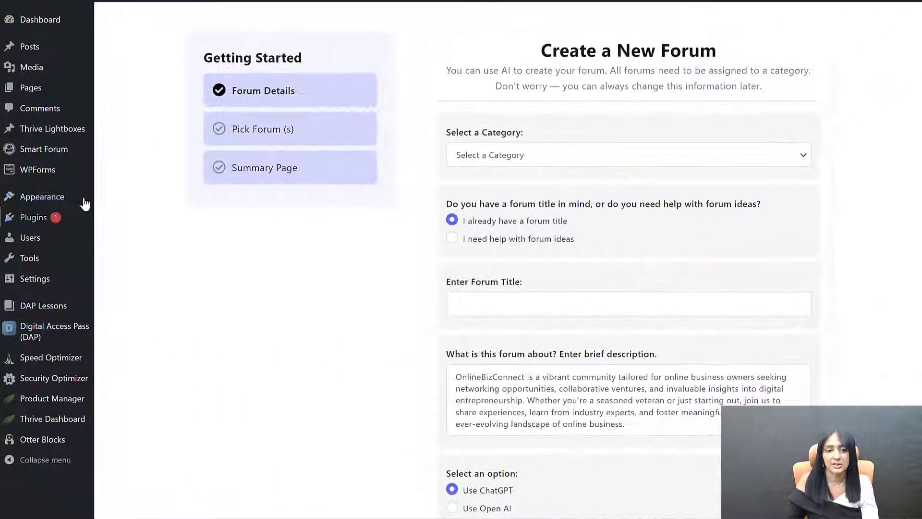
From All Forums, launch Create Forum(s) using AI and choose 'I need help with forum ideas'
{"action": "mouse_move", "coordinate": [79, 153]}
{"action": "left_click", "coordinate": [116, 153]}
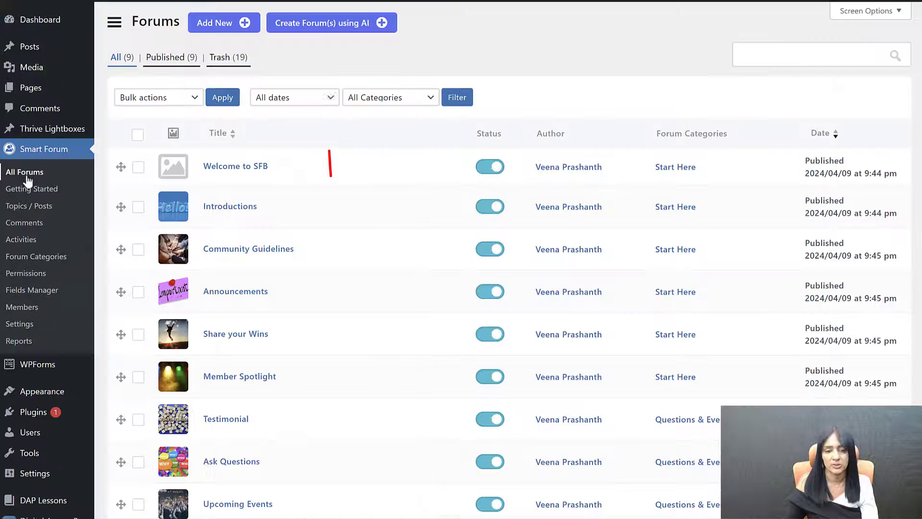
{"action": "left_click", "coordinate": [310, 25]}
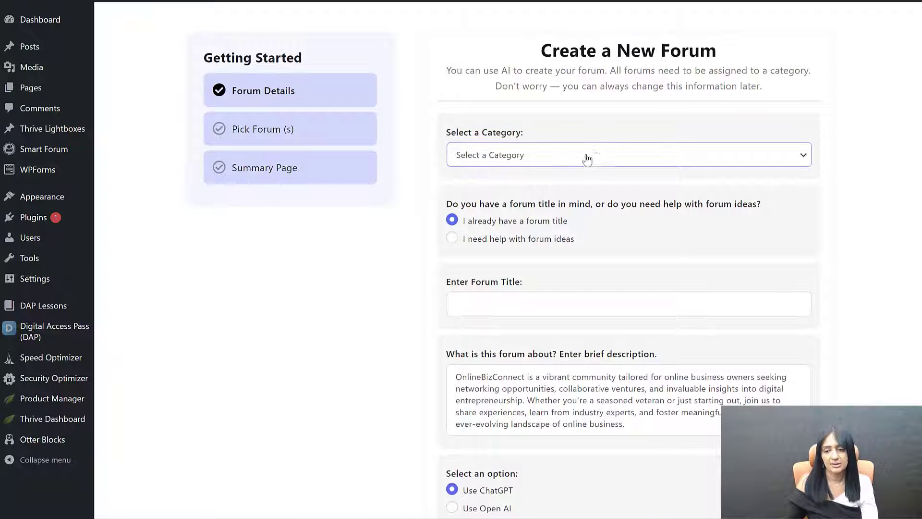
{"action": "left_click", "coordinate": [515, 156]}
{"action": "left_click", "coordinate": [430, 260]}
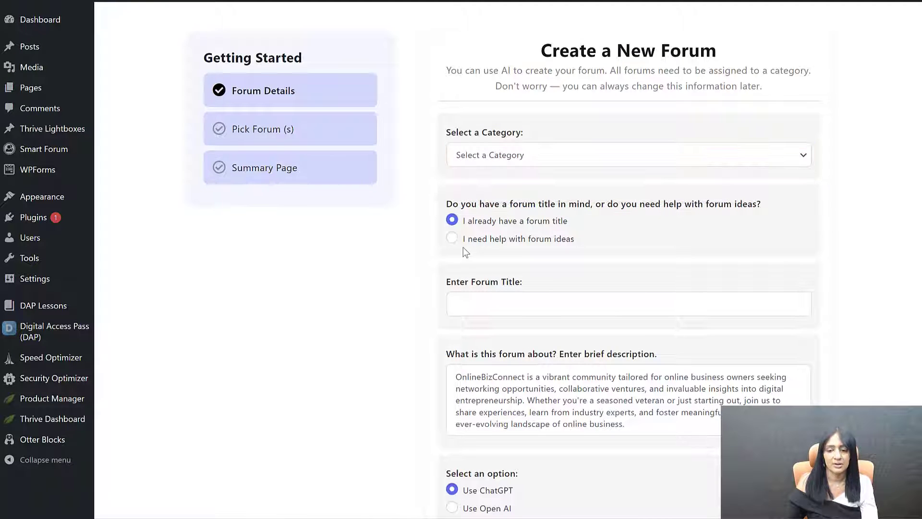
{"action": "left_click", "coordinate": [453, 239]}
{"action": "scroll", "coordinate": [756, 303], "scroll_direction": "down", "scroll_amount": 2}
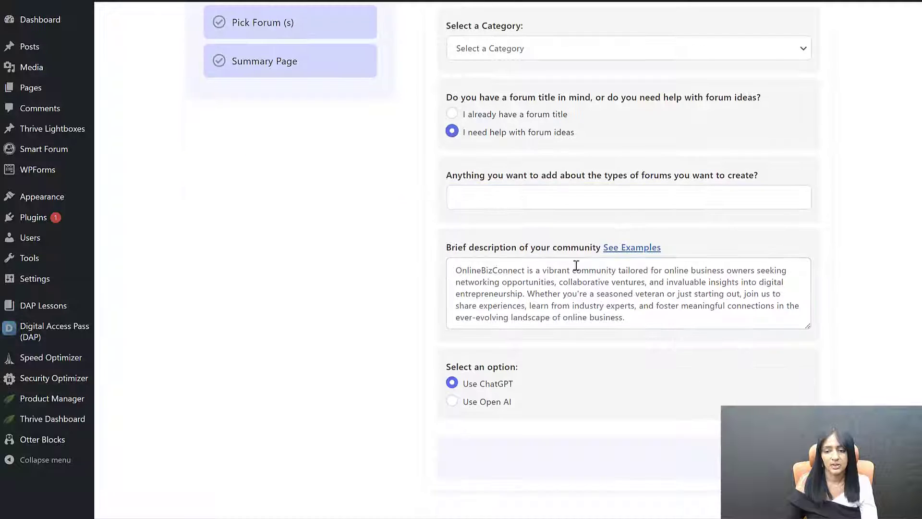
{"action": "scroll", "coordinate": [320, 254], "scroll_direction": "up", "scroll_amount": 2}
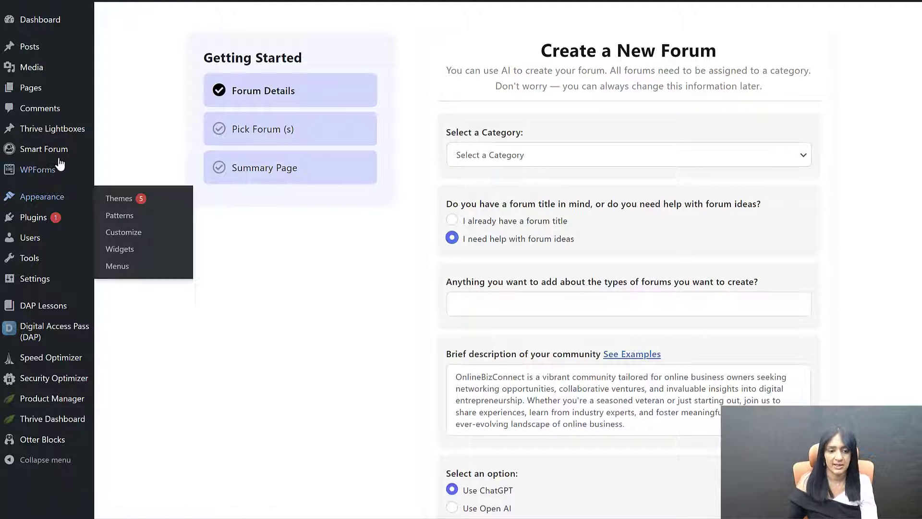
{"action": "mouse_move", "coordinate": [64, 158]}
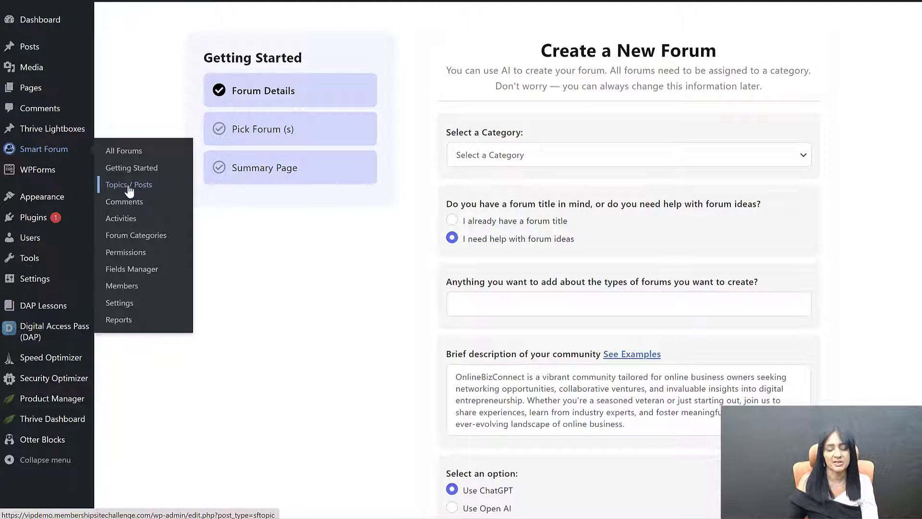
Launch Create Topic(s) using AI for Upcoming Events, choosing 'I need help with topic ideas'
{"action": "left_click", "coordinate": [176, 192]}
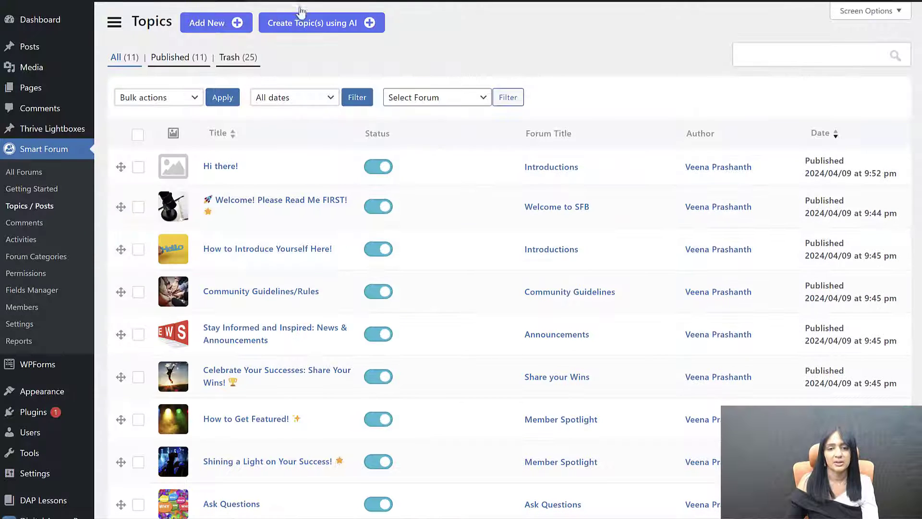
{"action": "left_click", "coordinate": [335, 32]}
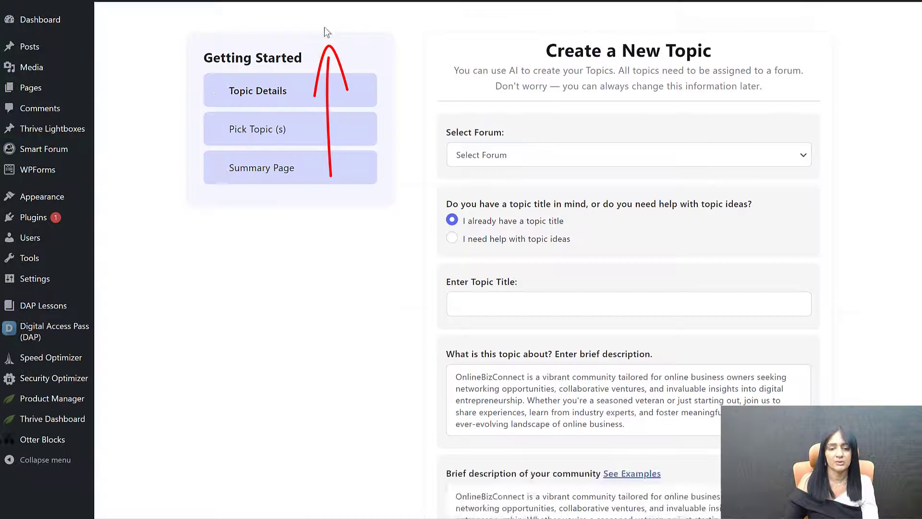
{"action": "left_click", "coordinate": [509, 155]}
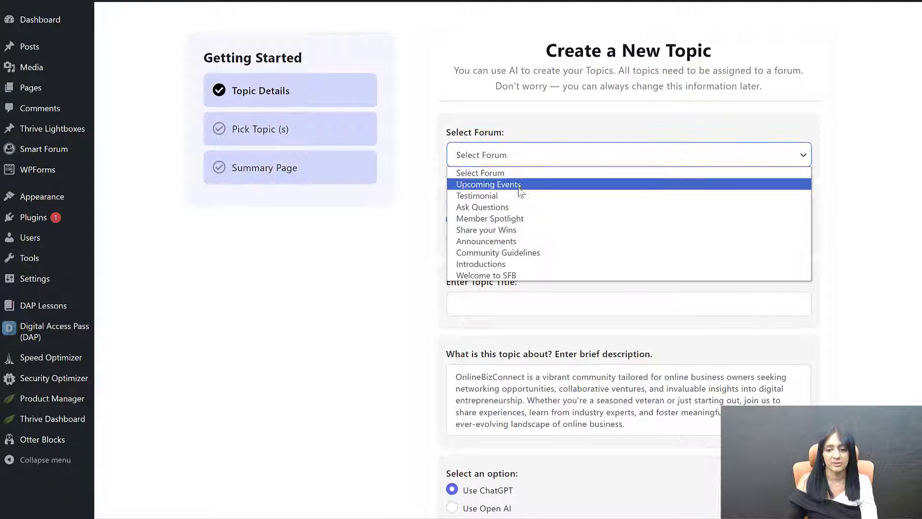
{"action": "left_click", "coordinate": [521, 182]}
{"action": "left_click", "coordinate": [569, 183]}
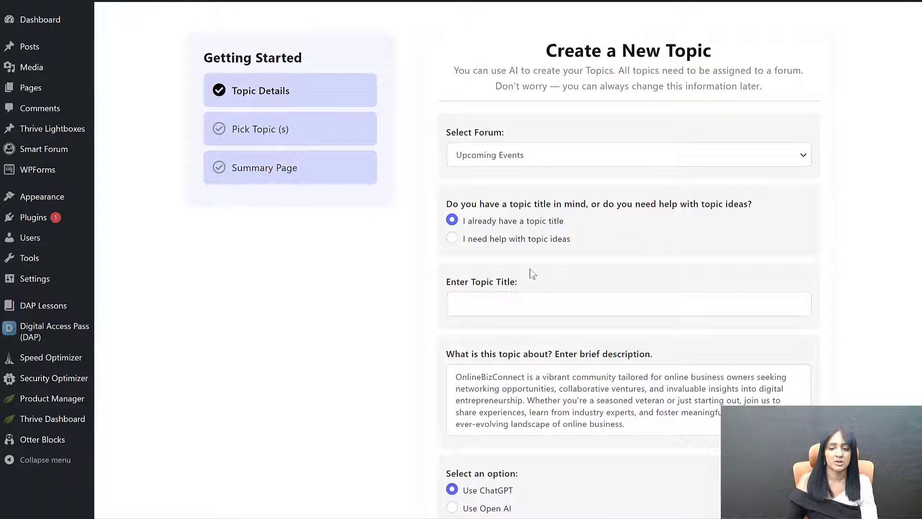
{"action": "left_click", "coordinate": [459, 239]}
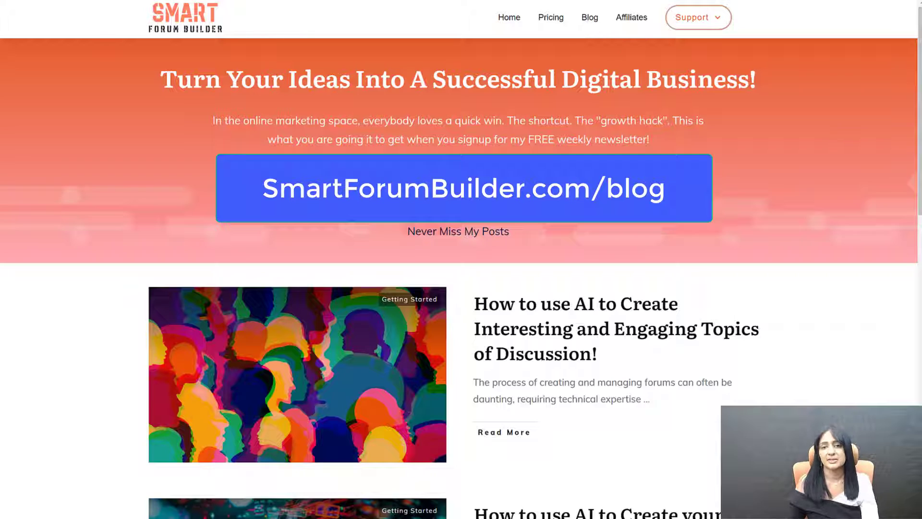
{"action": "scroll", "coordinate": [915, 162], "scroll_direction": "down", "scroll_amount": 4}
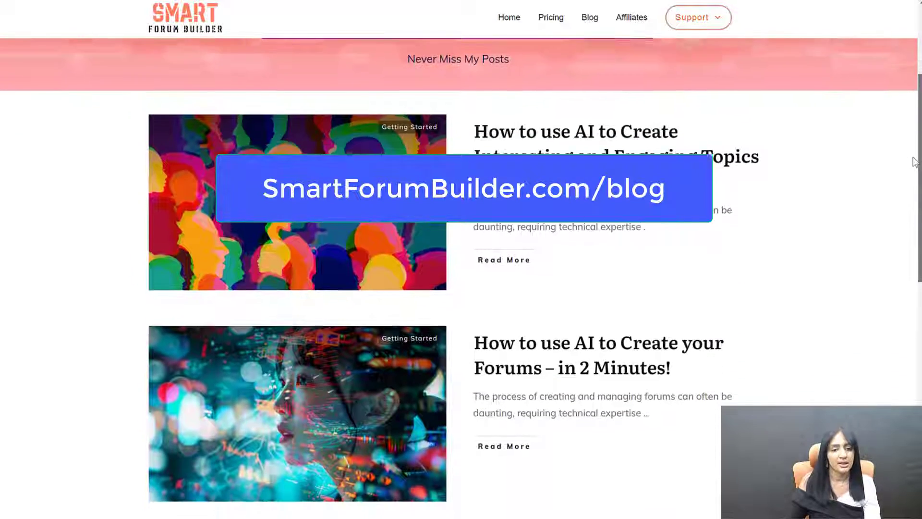
{"action": "scroll", "coordinate": [915, 162], "scroll_direction": "down", "scroll_amount": 3}
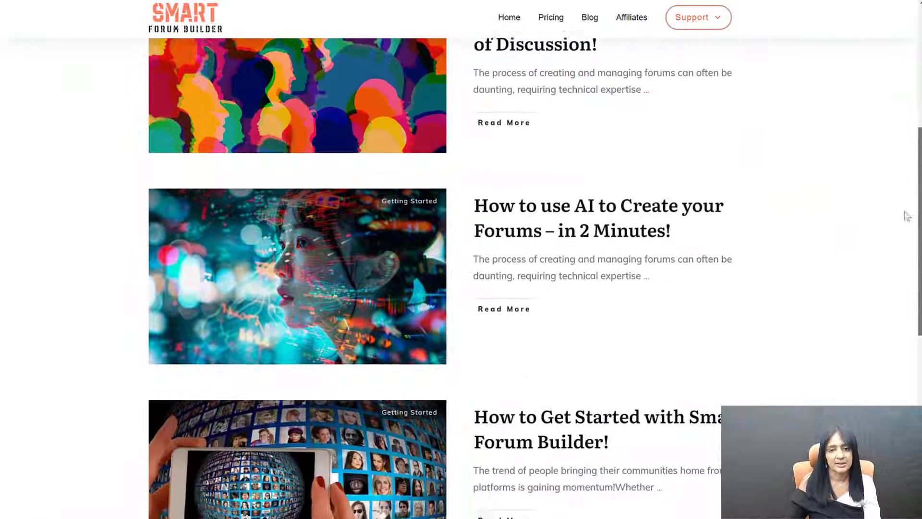
{"action": "scroll", "coordinate": [906, 224], "scroll_direction": "down", "scroll_amount": 1}
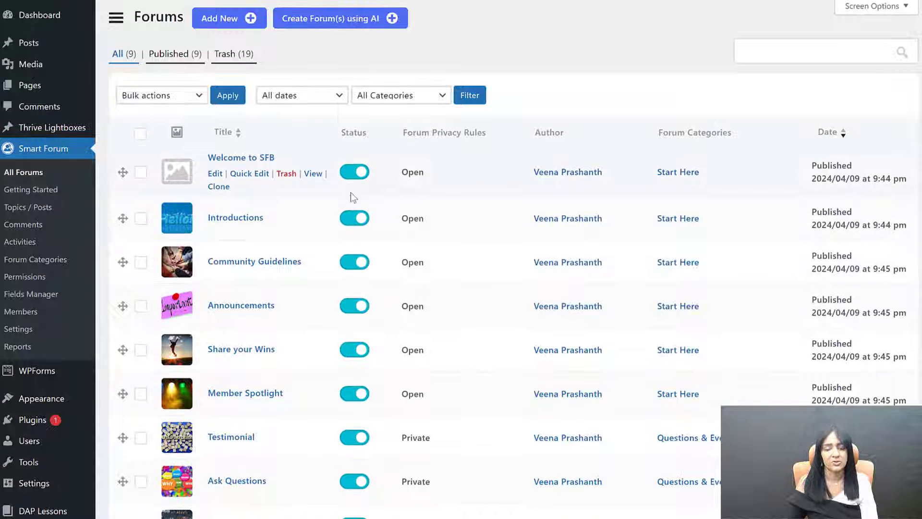
Switch off the Introductions and Community Guidelines forums' Status toggles
{"action": "left_click", "coordinate": [358, 212]}
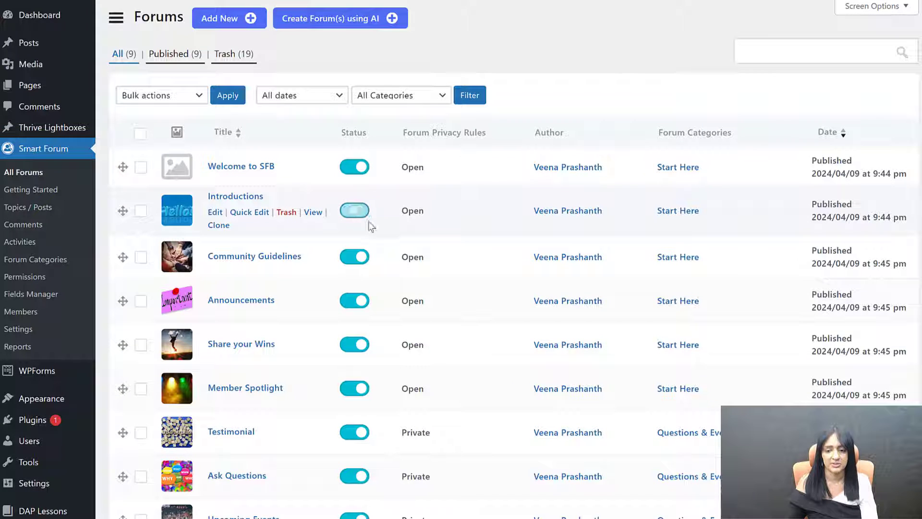
{"action": "left_click", "coordinate": [352, 259]}
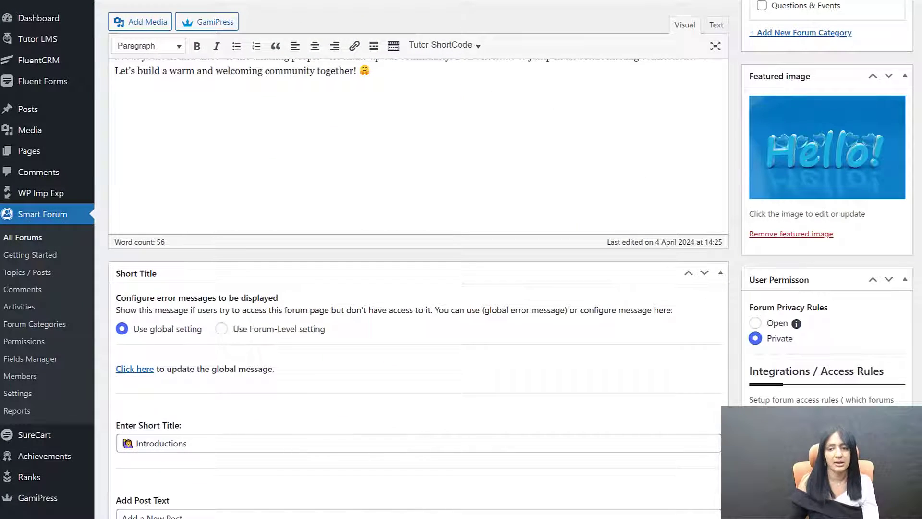
{"action": "scroll", "coordinate": [413, 260], "scroll_direction": "down", "scroll_amount": 4}
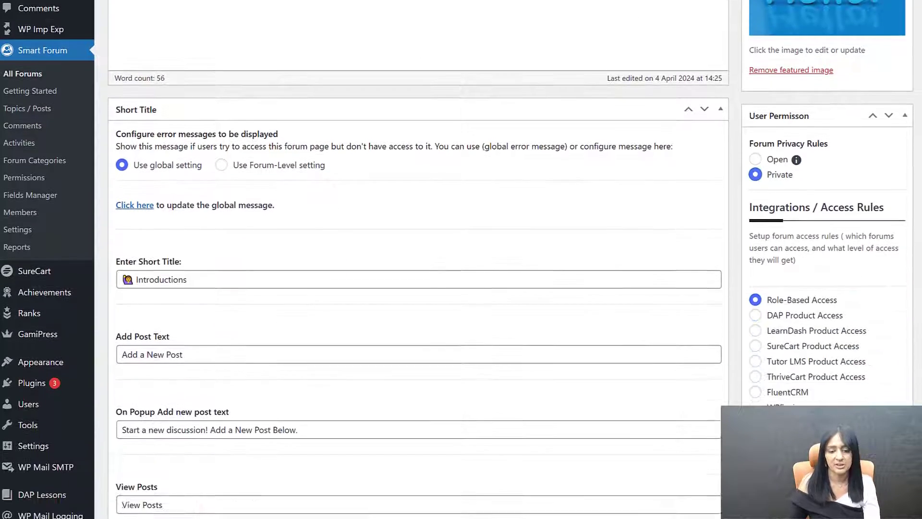
{"action": "scroll", "coordinate": [793, 243], "scroll_direction": "down", "scroll_amount": 1}
Set the Introductions forum's Access Rules to DAP Product Access
{"action": "left_click", "coordinate": [756, 257]}
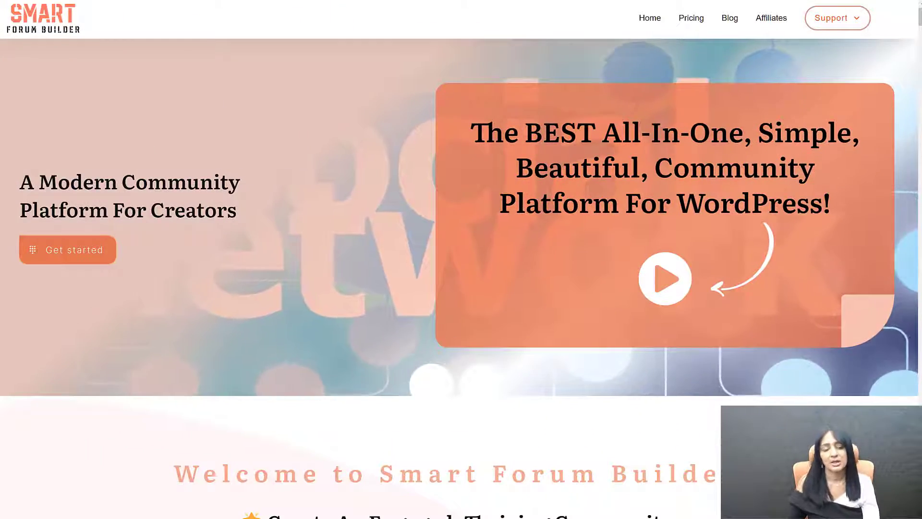
{"action": "scroll", "coordinate": [460, 279], "scroll_direction": "down", "scroll_amount": 1}
{"action": "scroll", "coordinate": [460, 279], "scroll_direction": "down", "scroll_amount": 2}
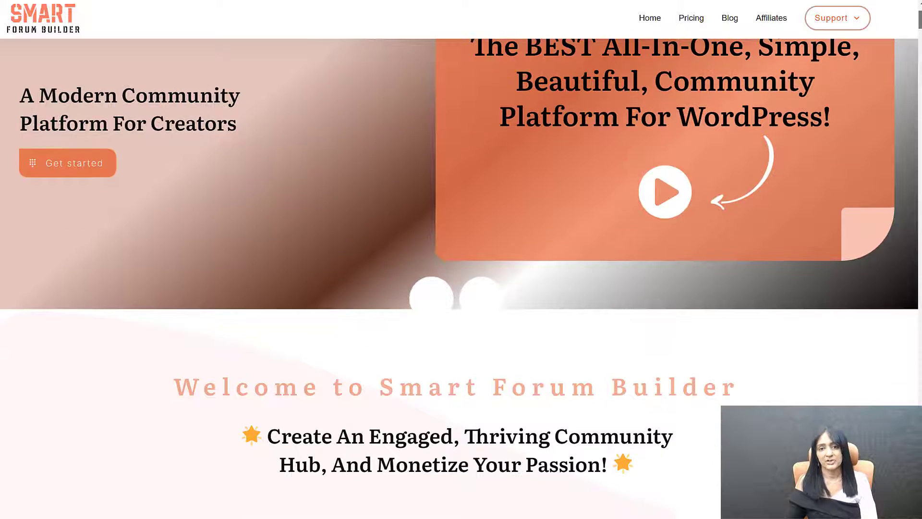
{"action": "scroll", "coordinate": [459, 278], "scroll_direction": "down", "scroll_amount": 10}
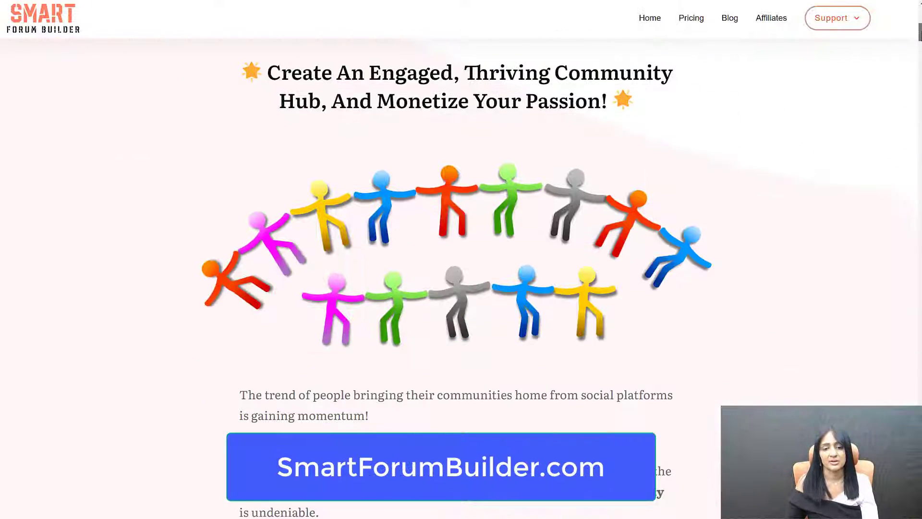